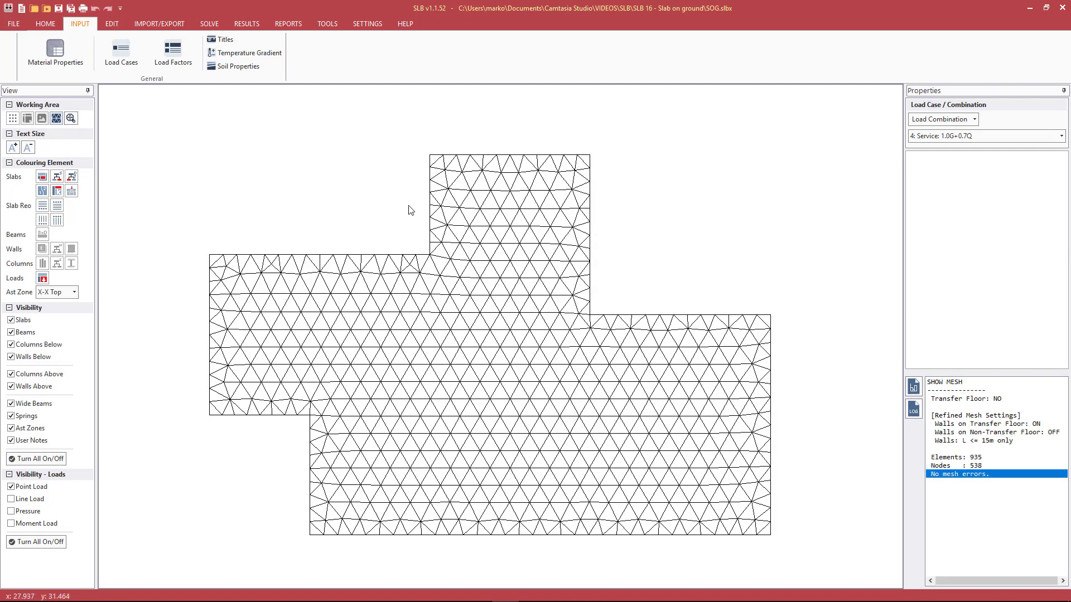
- Inspect the soil stiffness by slab type table under the Winkler Model, K by Slab Type option, leaving it unedited
{"action": "left_click", "coordinate": [238, 66]}
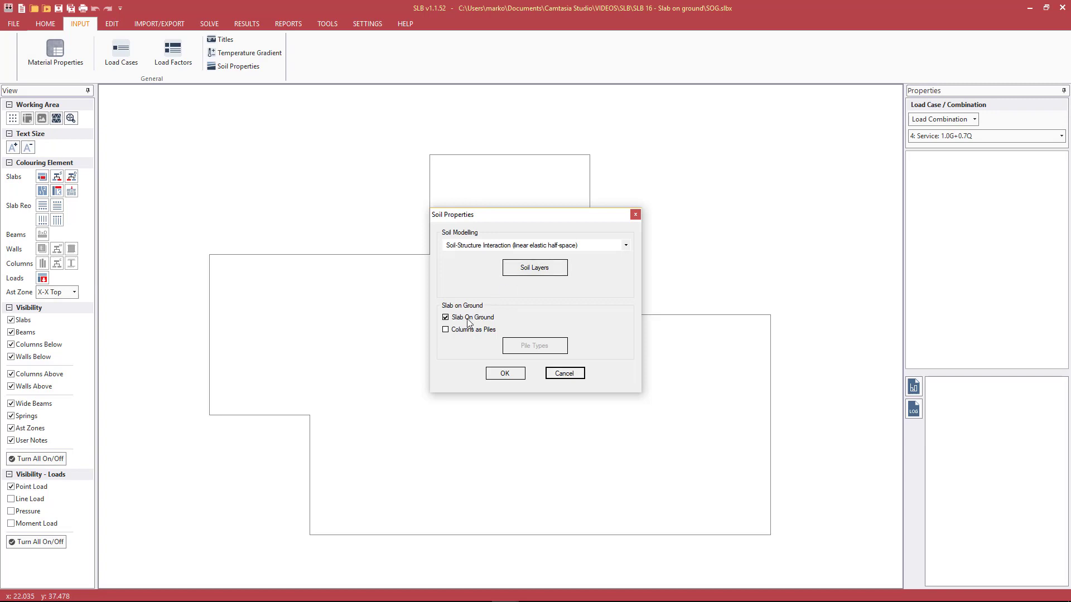
{"action": "left_click", "coordinate": [527, 246]}
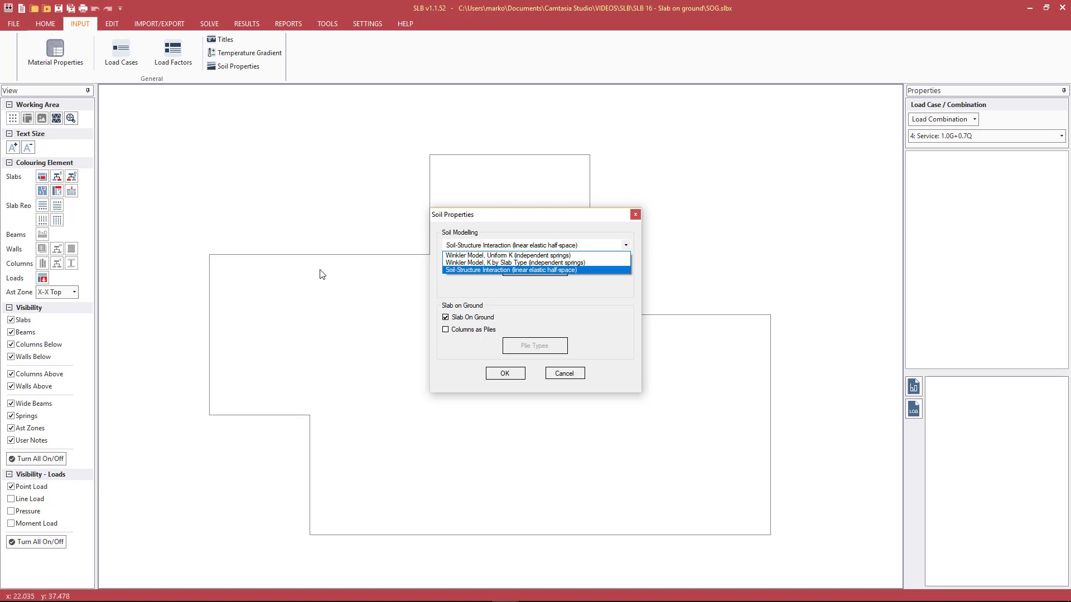
{"action": "left_click", "coordinate": [473, 262]}
{"action": "left_click", "coordinate": [538, 270]}
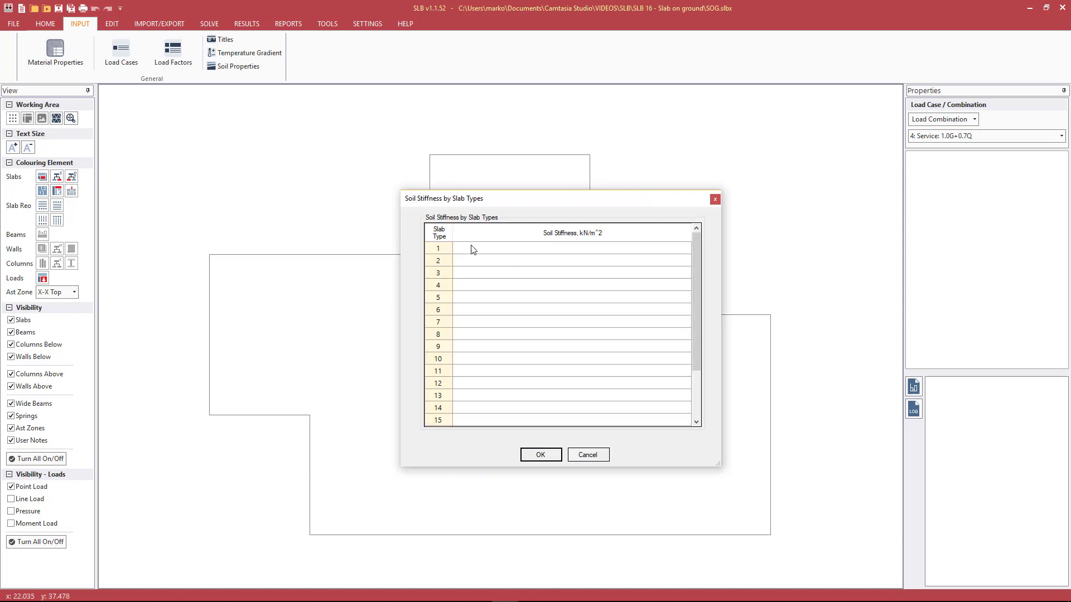
{"action": "left_click", "coordinate": [587, 455]}
- Review the soil layers table for Soil-Structure Interaction (linear elastic half-space), and close the soil properties without saving changes
{"action": "left_click", "coordinate": [532, 243]}
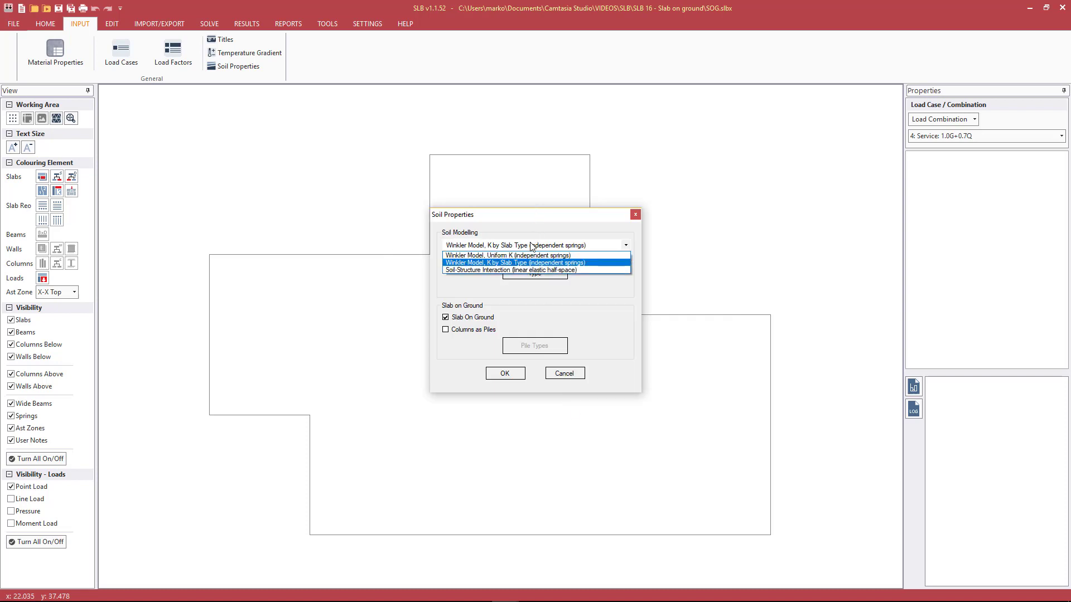
{"action": "left_click", "coordinate": [456, 270]}
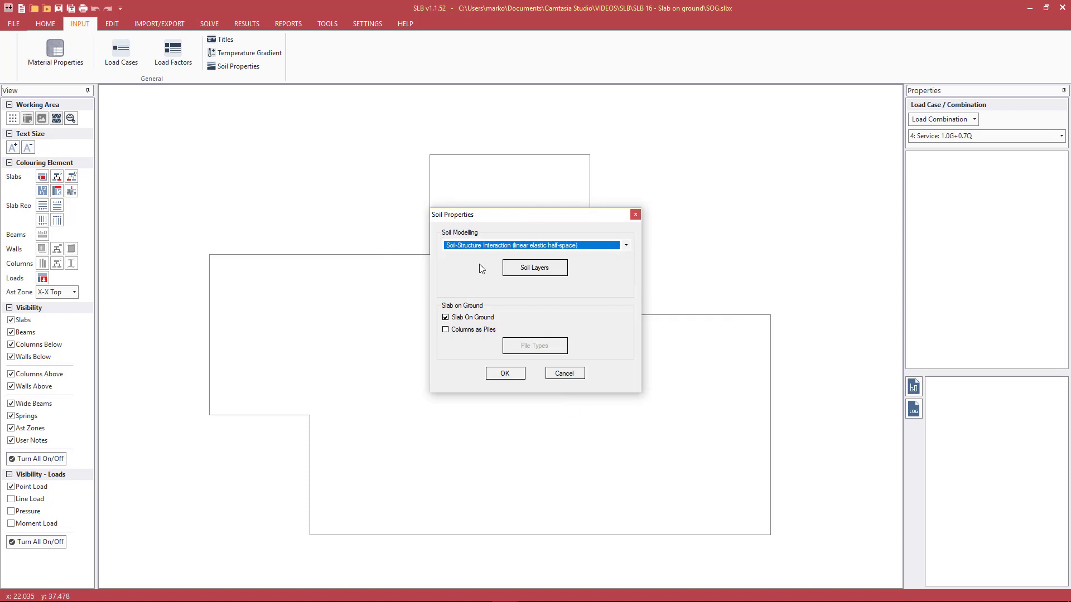
{"action": "left_click", "coordinate": [552, 270]}
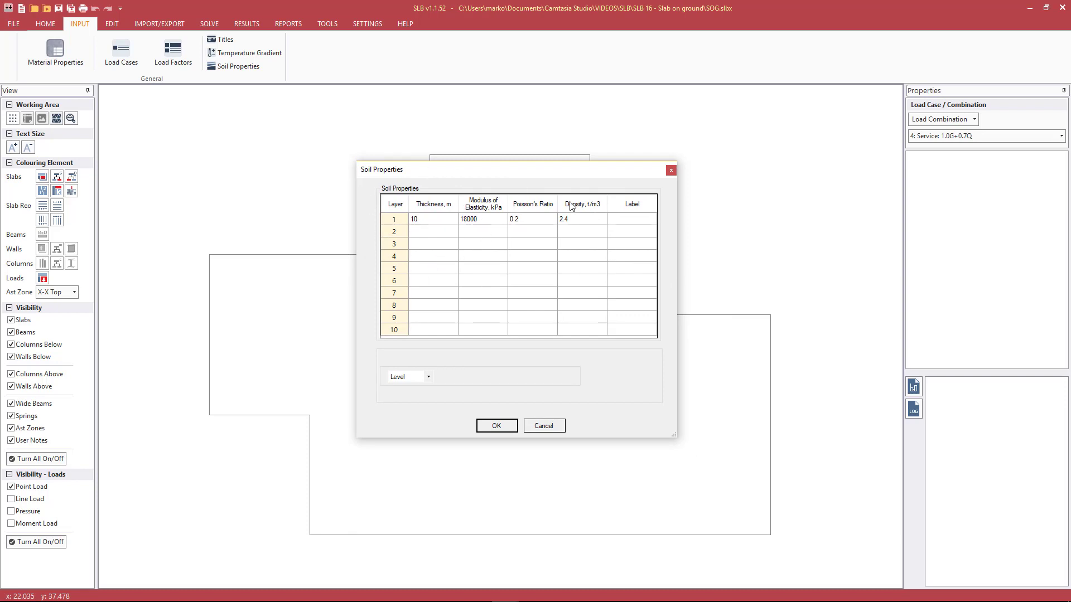
{"action": "left_click", "coordinate": [431, 379]}
{"action": "left_click", "coordinate": [490, 377]}
{"action": "left_click", "coordinate": [545, 425]}
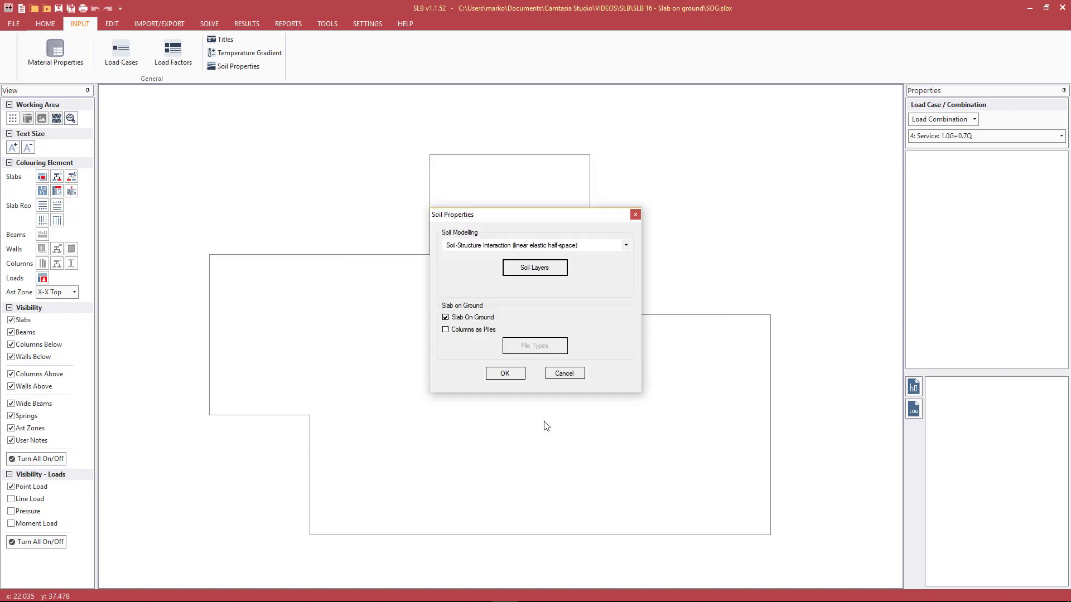
{"action": "left_click", "coordinate": [564, 373]}
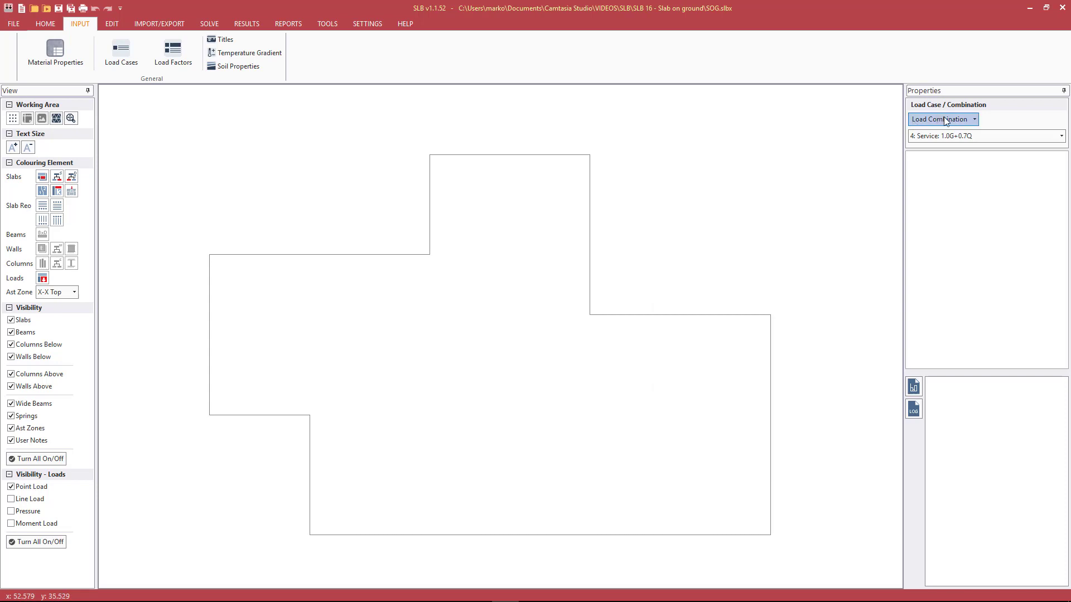
- Display the slab's soil pressure for load combination 4: Service: 1.0G+0.7Q, comparing the contour lines with the colour display
{"action": "left_click", "coordinate": [989, 135]}
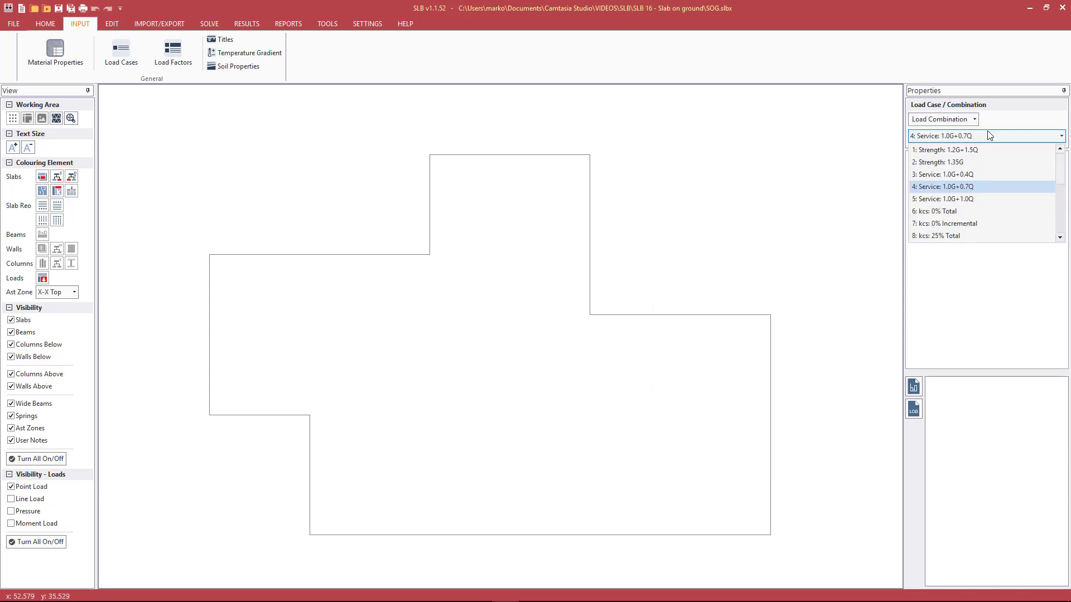
{"action": "left_click", "coordinate": [989, 135]}
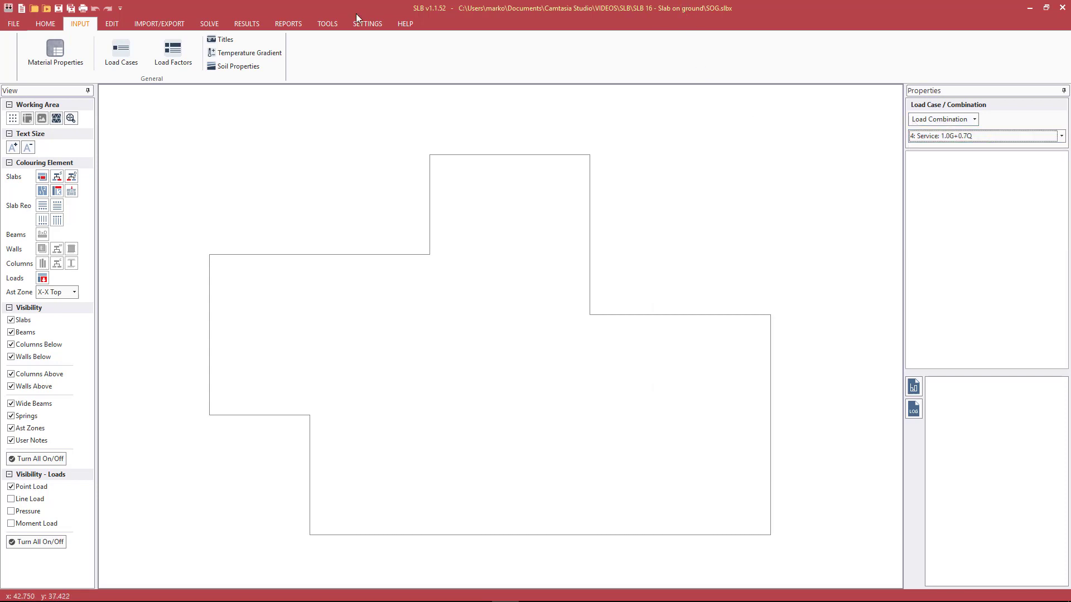
{"action": "left_click", "coordinate": [210, 25]}
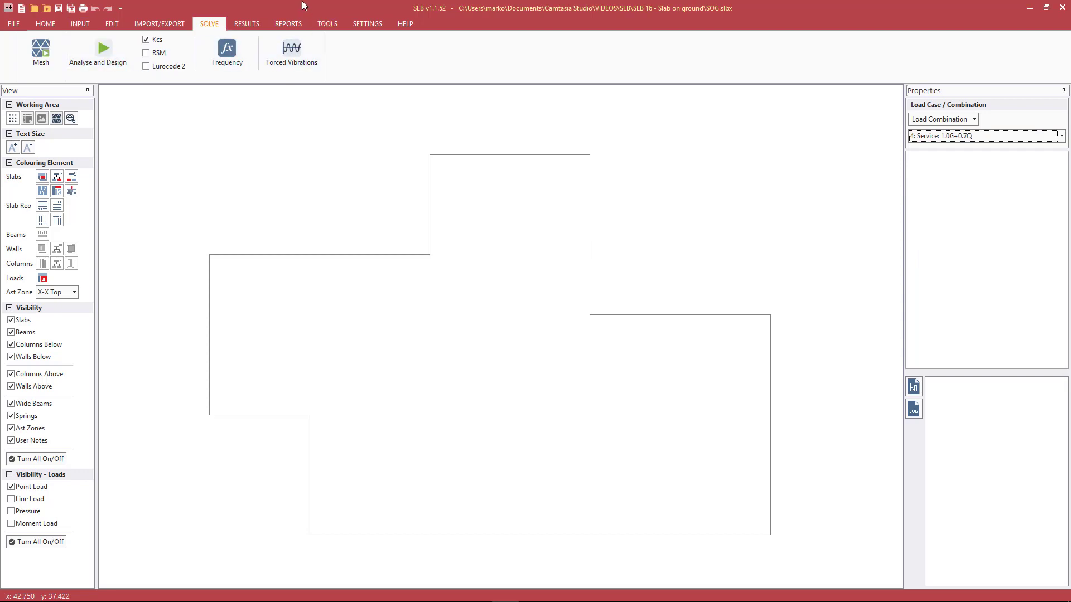
{"action": "left_click", "coordinate": [251, 25]}
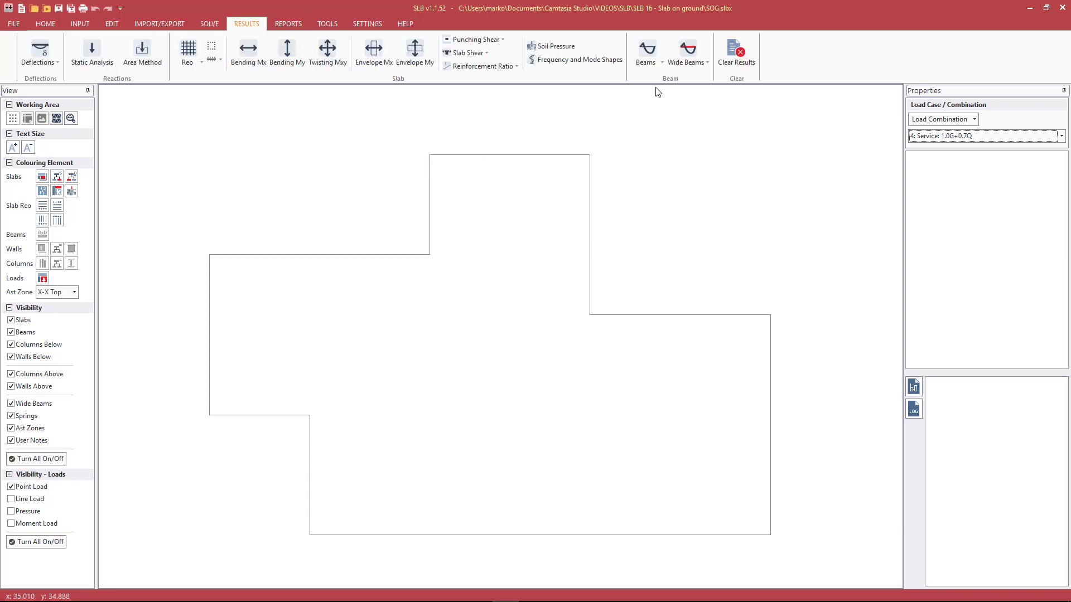
{"action": "left_click", "coordinate": [550, 46]}
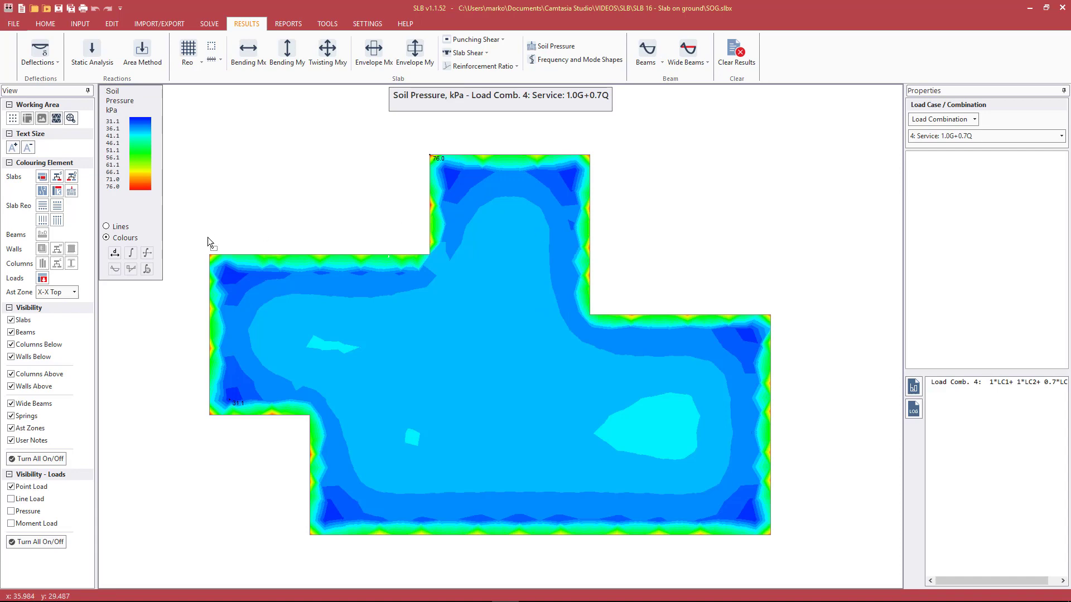
{"action": "left_click", "coordinate": [118, 225]}
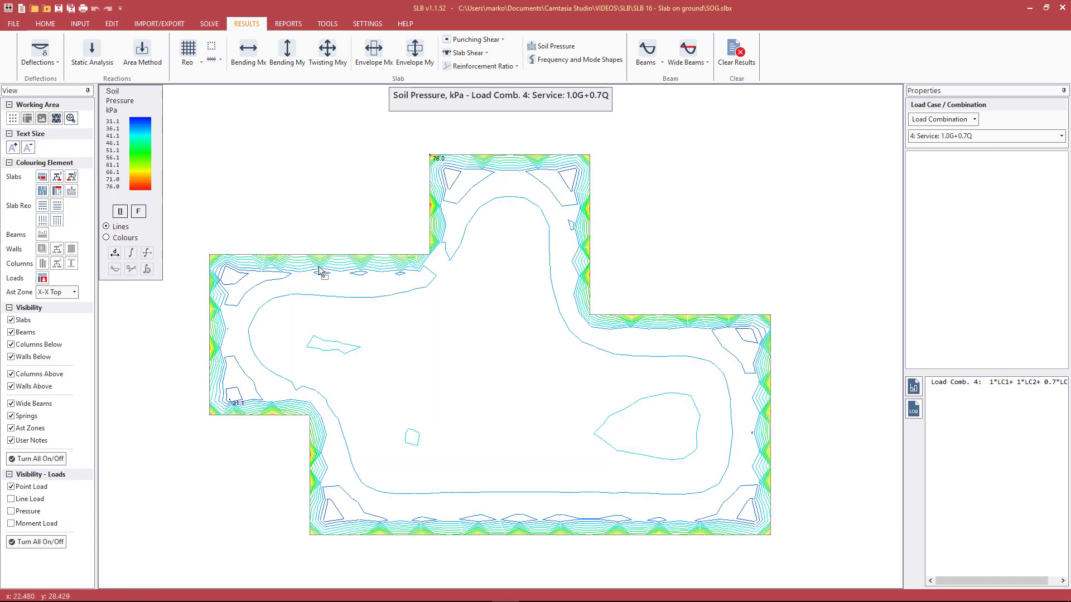
{"action": "left_click", "coordinate": [133, 240]}
- Read the soil pressure at several points along the slab's edges and across its interior
{"action": "left_click", "coordinate": [307, 255]}
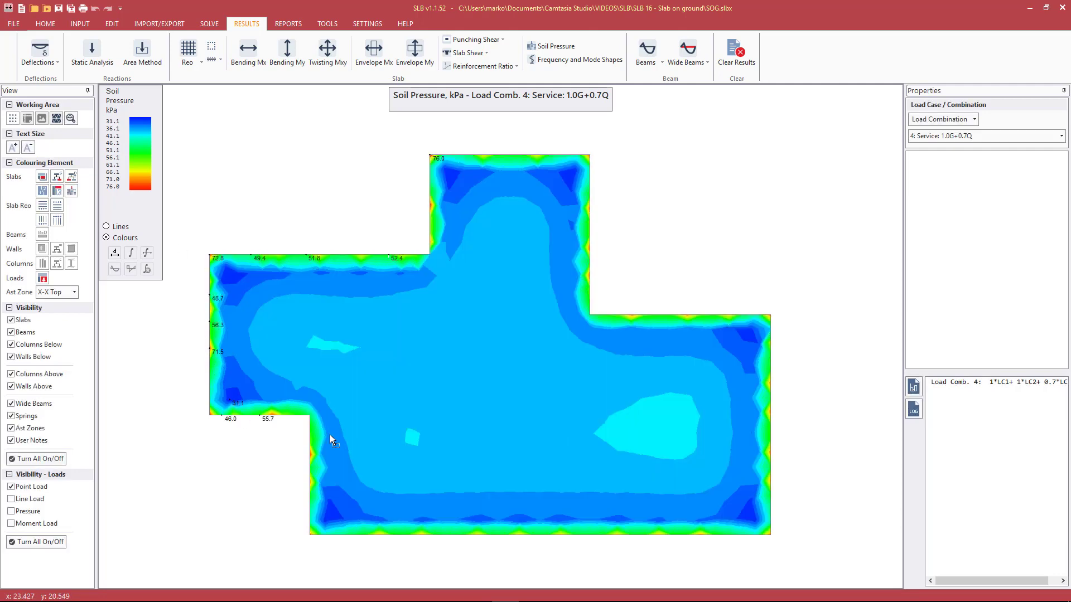
{"action": "left_click", "coordinate": [311, 456]}
{"action": "left_click", "coordinate": [338, 536]}
{"action": "left_click", "coordinate": [408, 537]}
{"action": "left_click", "coordinate": [410, 400]}
{"action": "left_click", "coordinate": [362, 348]}
{"action": "left_click", "coordinate": [579, 416]}
{"action": "left_click", "coordinate": [689, 434]}
{"action": "left_click", "coordinate": [509, 295]}
{"action": "left_click", "coordinate": [450, 296]}
{"action": "left_click", "coordinate": [400, 348]}
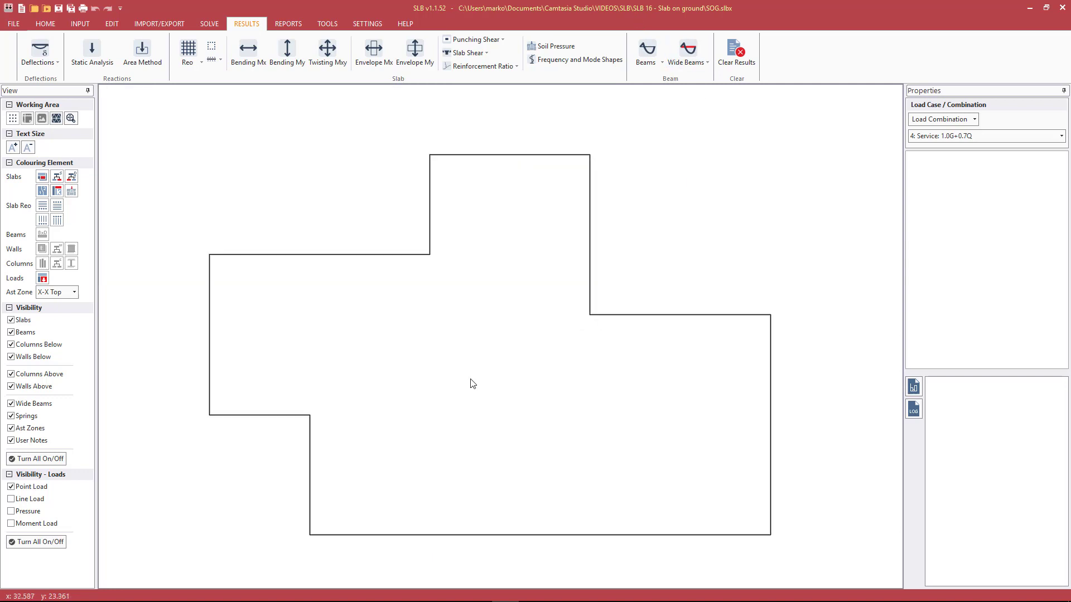
- Check the Soil Contact setting in the slab's properties and colour the slabs by soil contact
{"action": "left_click", "coordinate": [469, 373]}
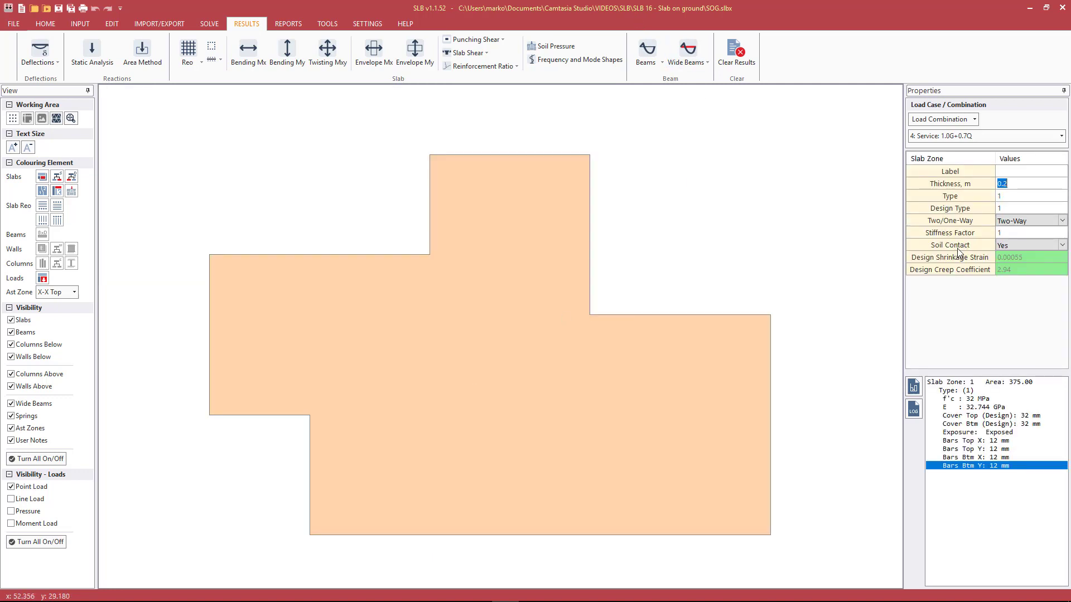
{"action": "left_click", "coordinate": [241, 200]}
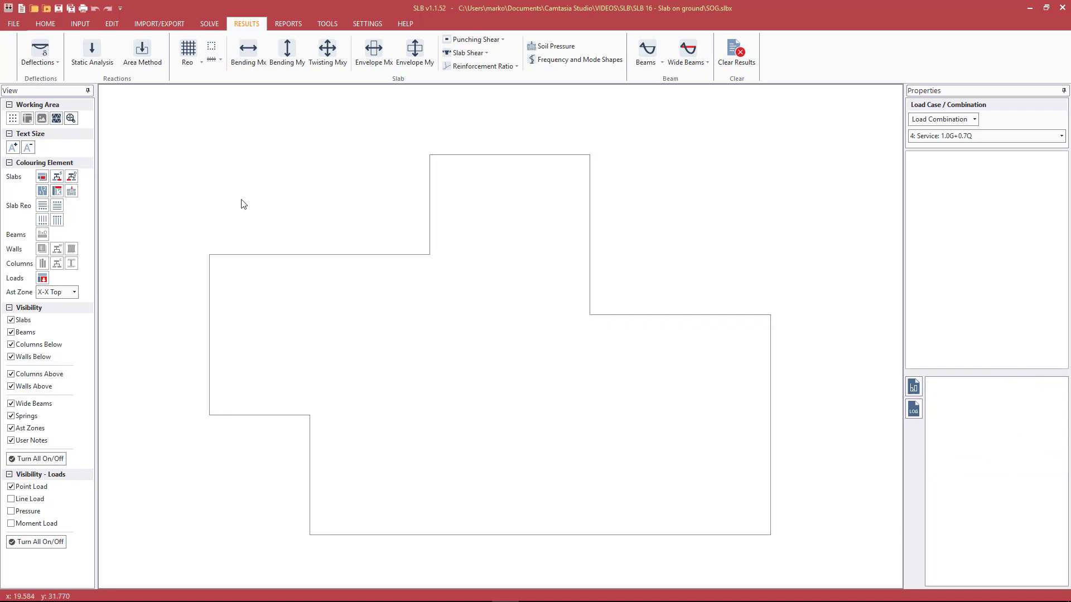
{"action": "left_click", "coordinate": [72, 192]}
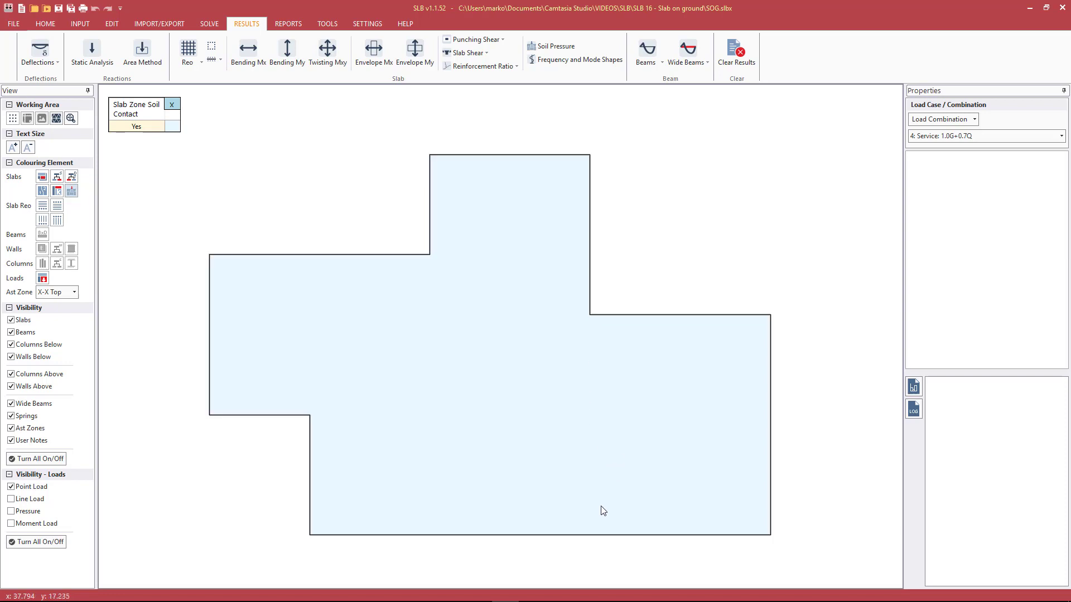
{"action": "left_click", "coordinate": [753, 370]}
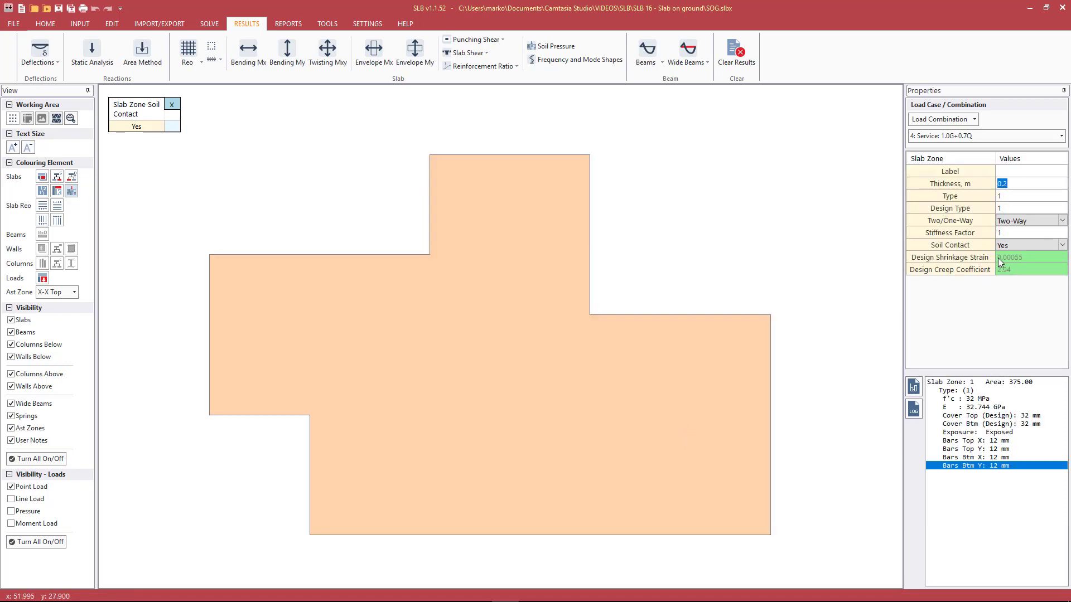
{"action": "left_click", "coordinate": [850, 216]}
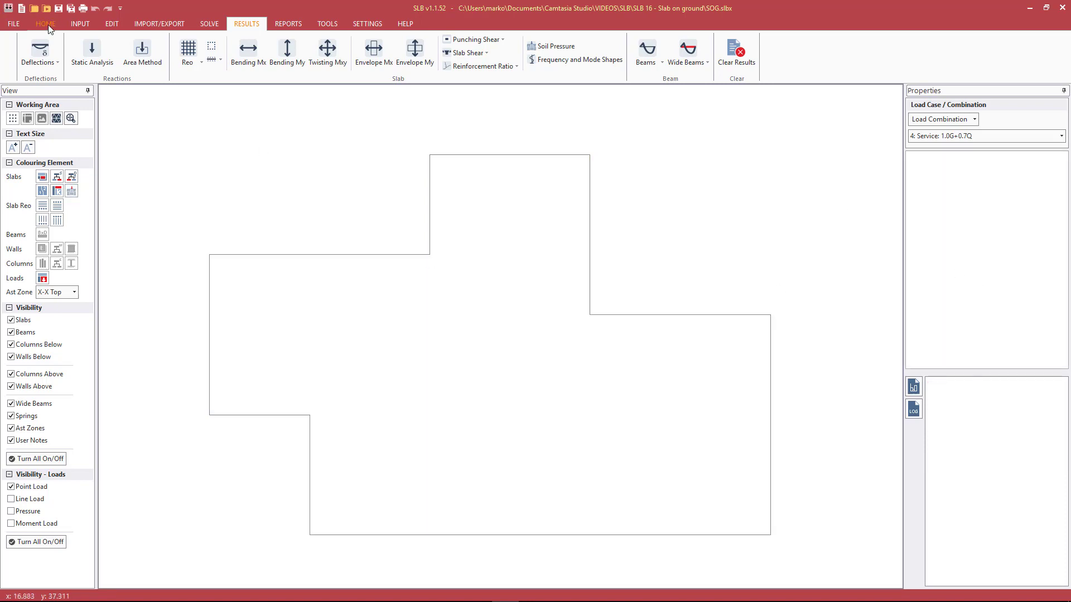
- Open the model file2.slbx and show the point load in load case 2: SDL
{"action": "left_click", "coordinate": [19, 27]}
{"action": "left_click", "coordinate": [389, 151]}
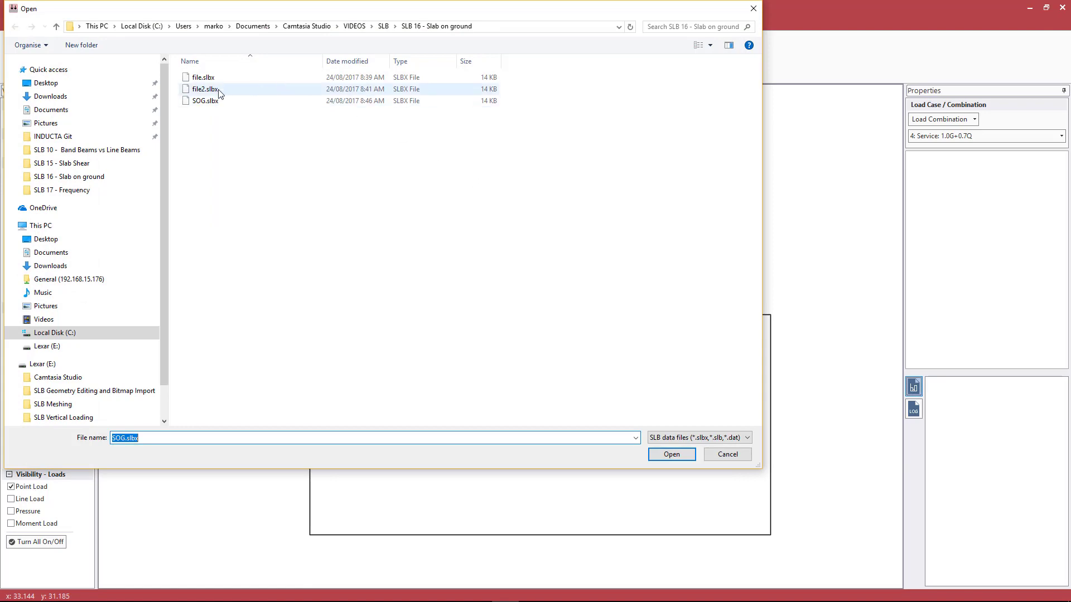
{"action": "double_click", "coordinate": [219, 94]}
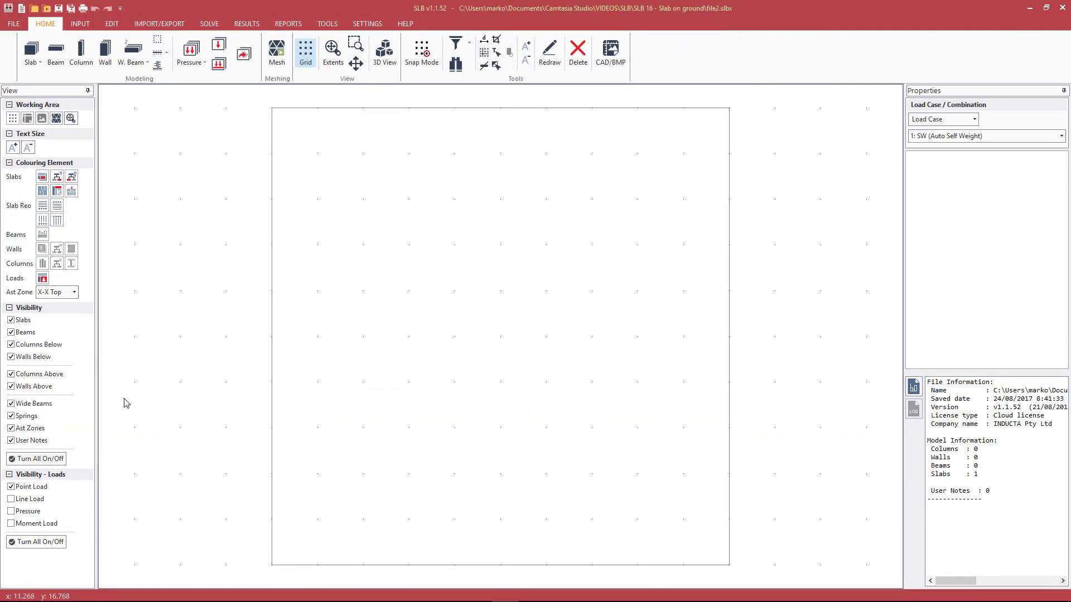
{"action": "left_click", "coordinate": [998, 136]}
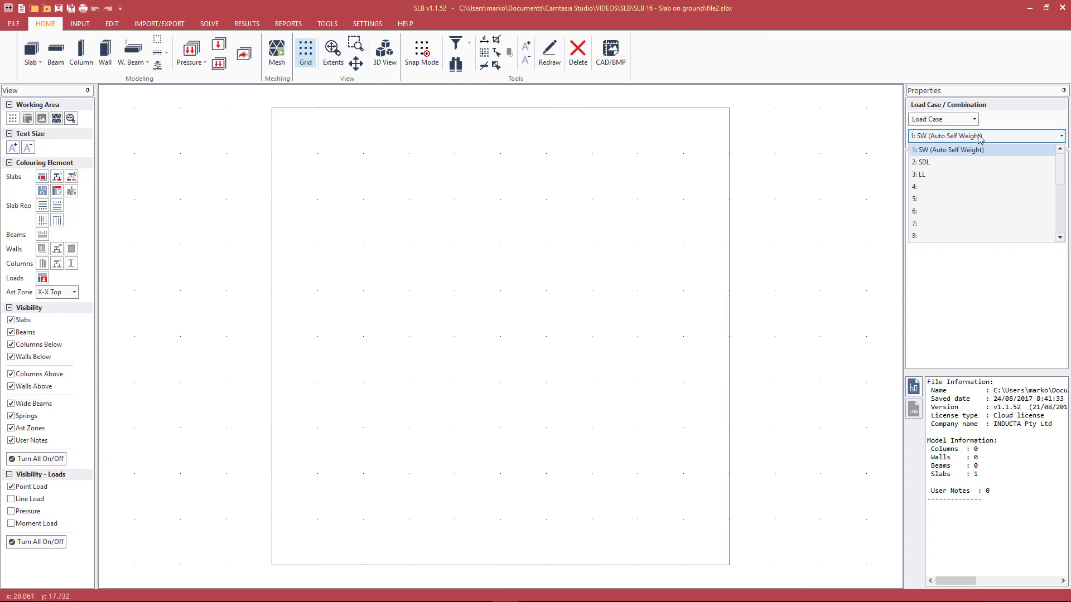
{"action": "left_click", "coordinate": [946, 164]}
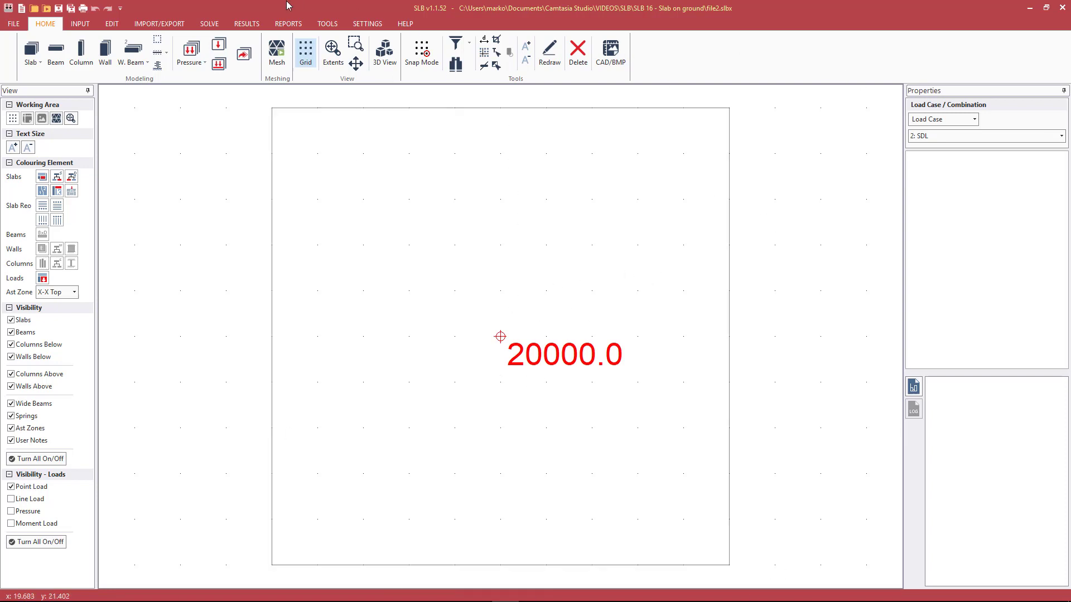
- Switch to load combination 4: Service: 1.0G+0.7Q and display the square slab's soil pressure
{"action": "left_click", "coordinate": [941, 121]}
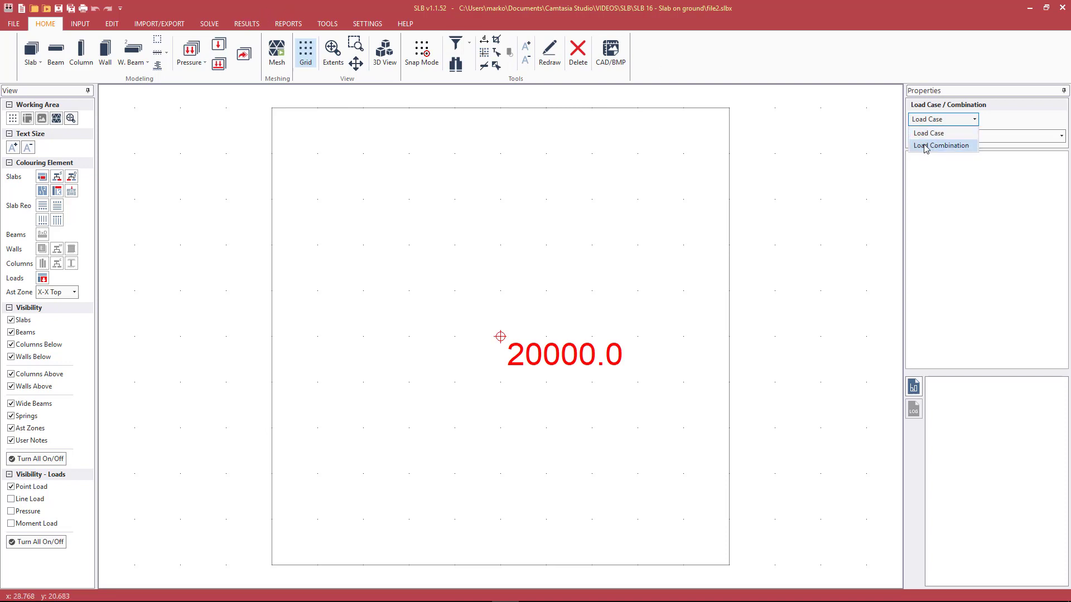
{"action": "left_click", "coordinate": [928, 140]}
{"action": "left_click", "coordinate": [951, 137]}
{"action": "left_click", "coordinate": [955, 189]}
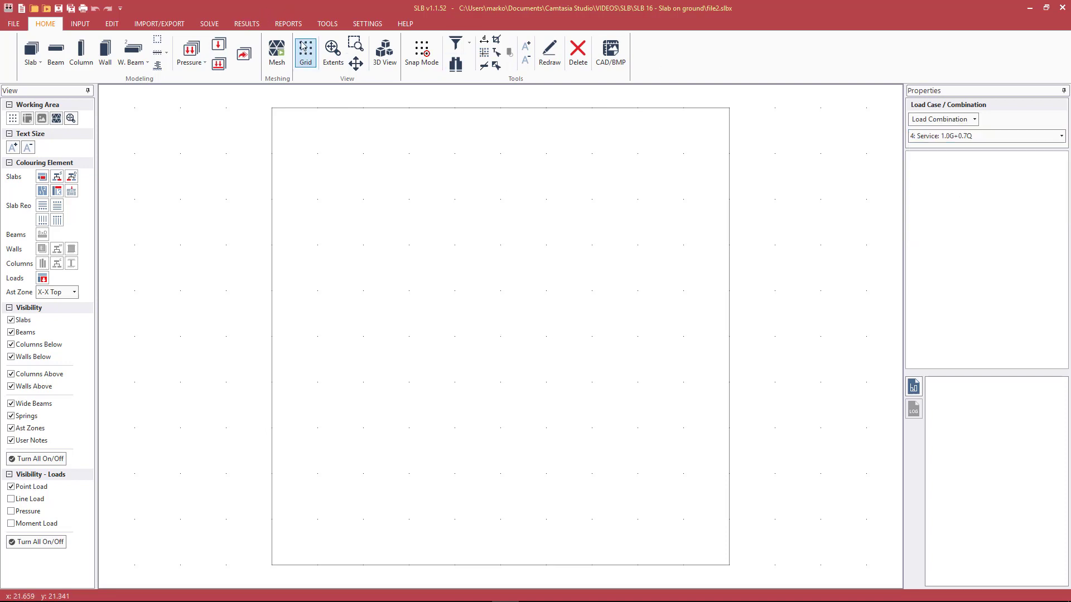
{"action": "left_click", "coordinate": [246, 25]}
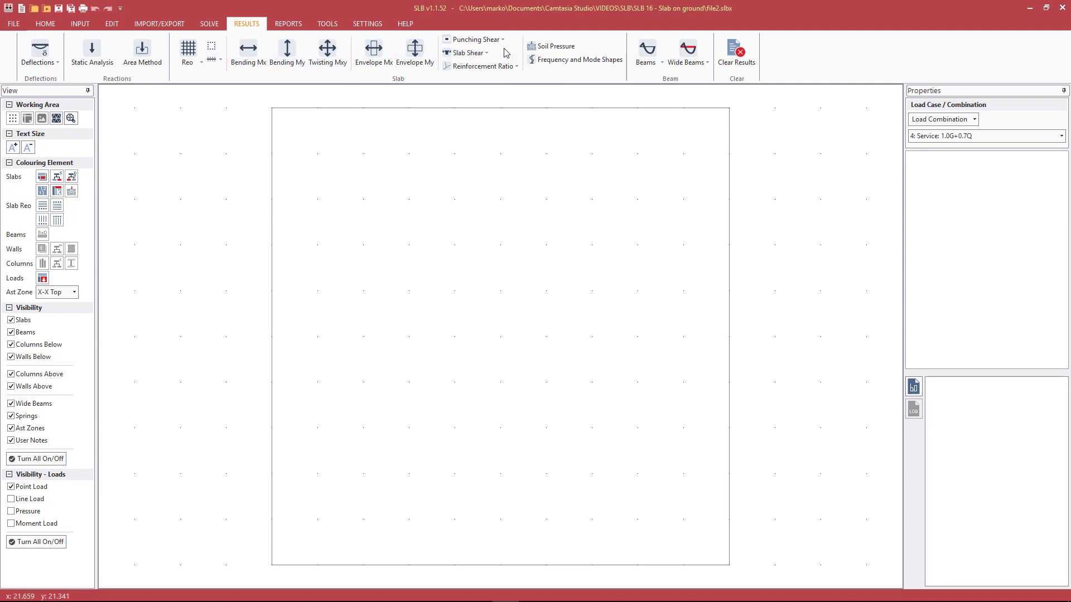
{"action": "left_click", "coordinate": [552, 48]}
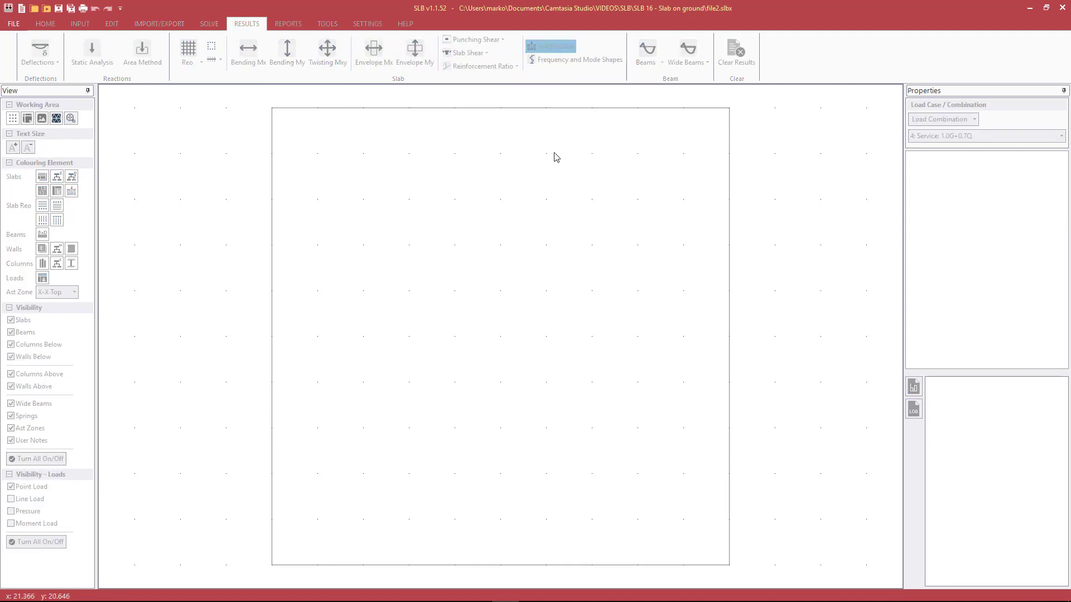
- Read the soil pressure at marked points near the square slab's edges and corners
{"action": "left_click", "coordinate": [592, 155]}
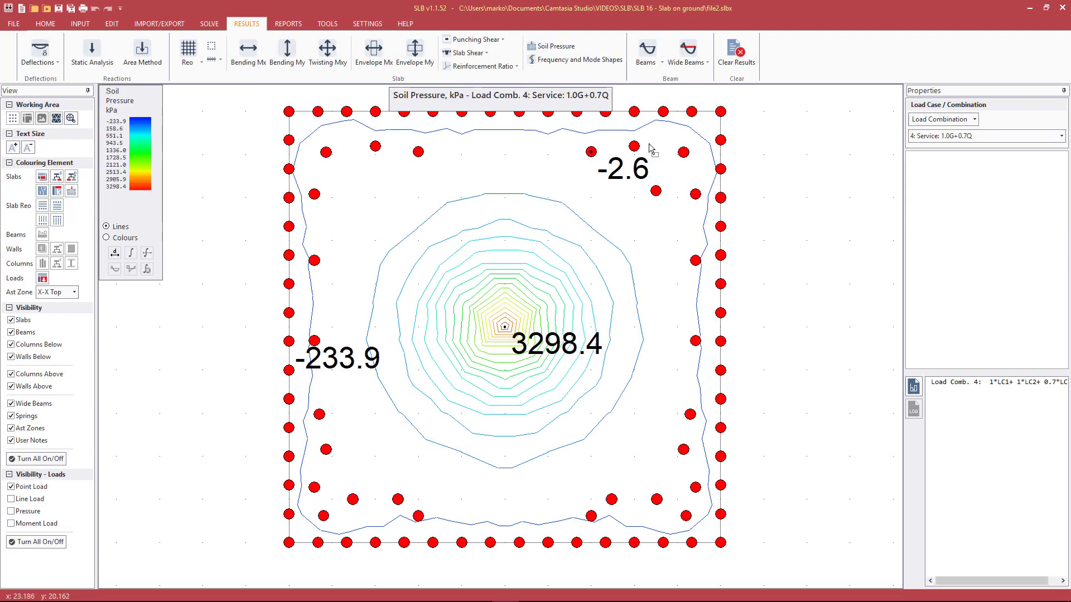
{"action": "left_click", "coordinate": [724, 138]}
{"action": "left_click", "coordinate": [721, 114]}
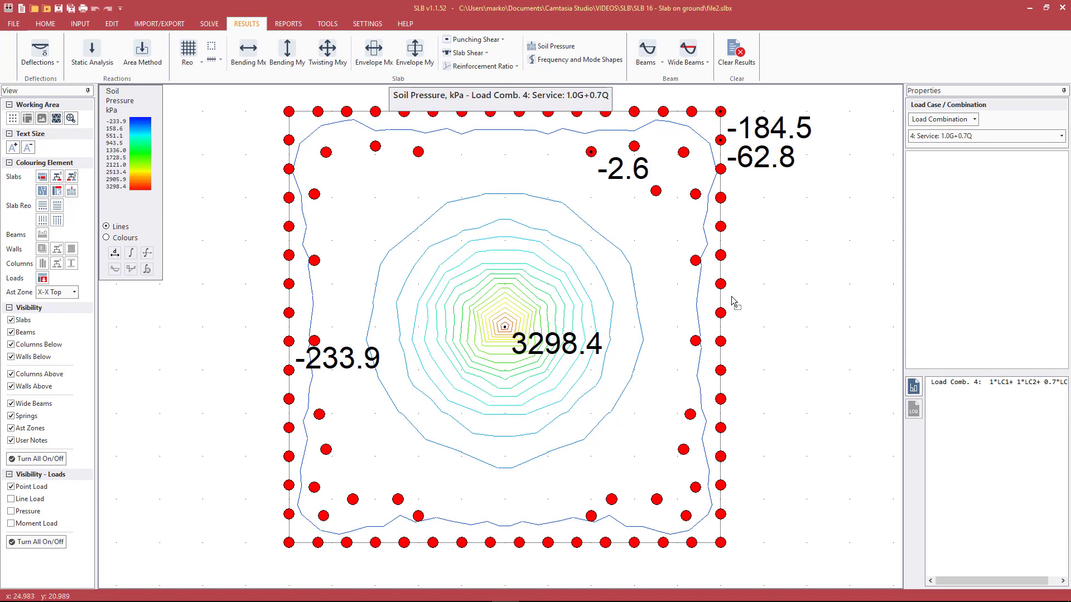
{"action": "left_click", "coordinate": [728, 355]}
{"action": "left_click", "coordinate": [684, 450]}
{"action": "left_click", "coordinate": [612, 500]}
{"action": "left_click", "coordinate": [591, 516]}
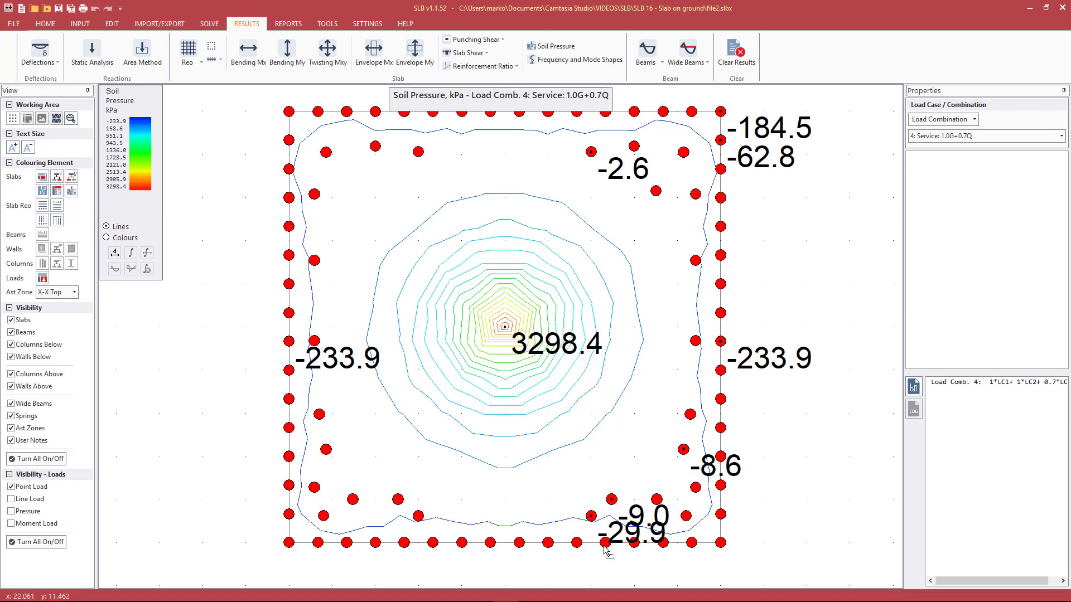
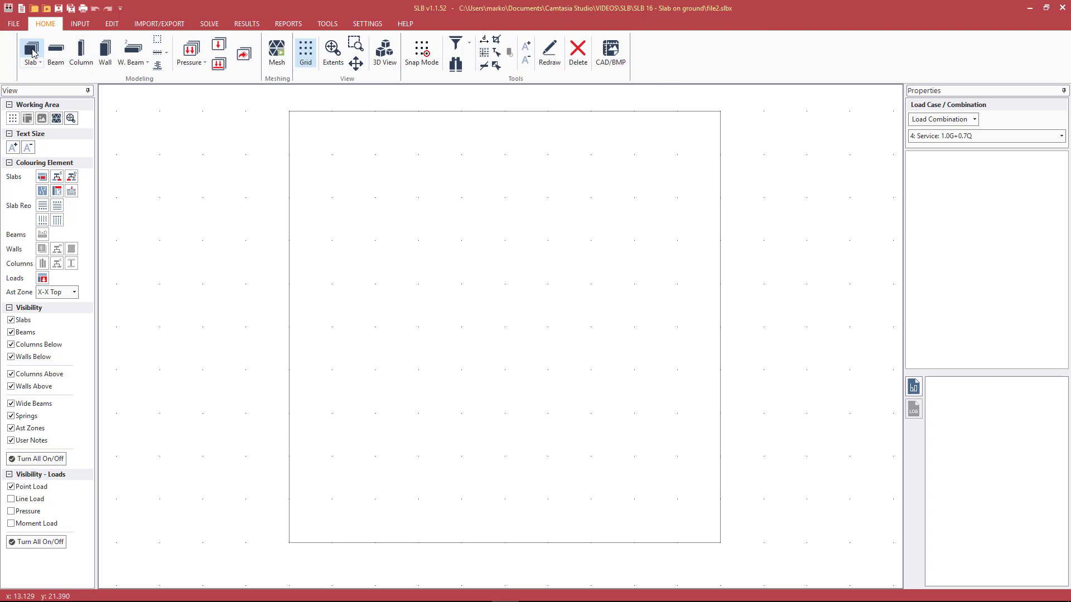
- Draw slab geometry lines cutting off the two right-hand corners, from (21, 21) to (25, 17) and (25, 14) to (21, 11), allowing mesh deletion
{"action": "left_click", "coordinate": [548, 111]}
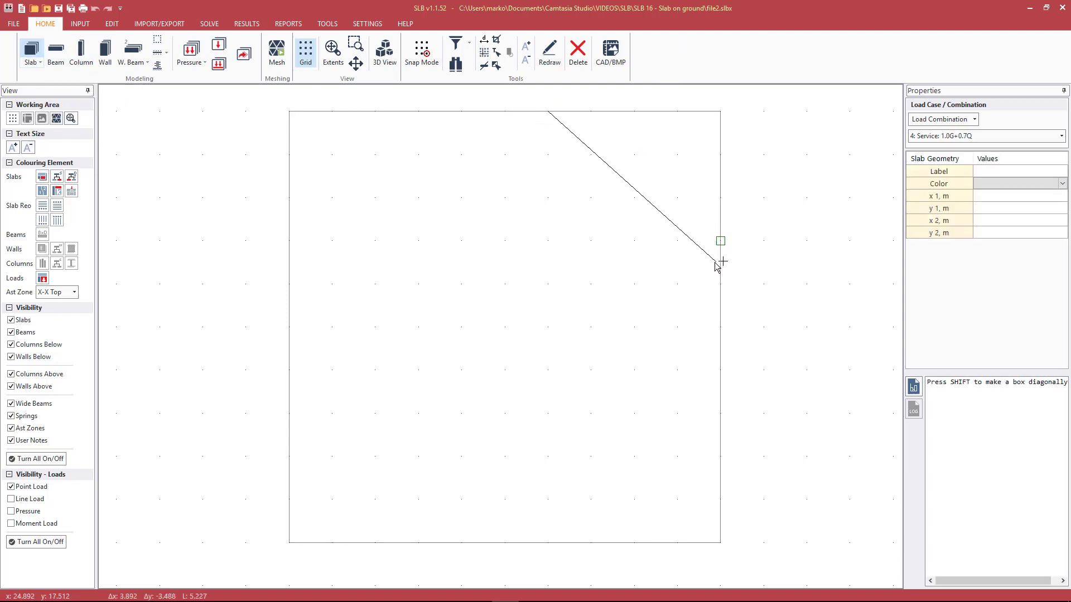
{"action": "left_click", "coordinate": [720, 284]}
{"action": "key", "text": "Escape"}
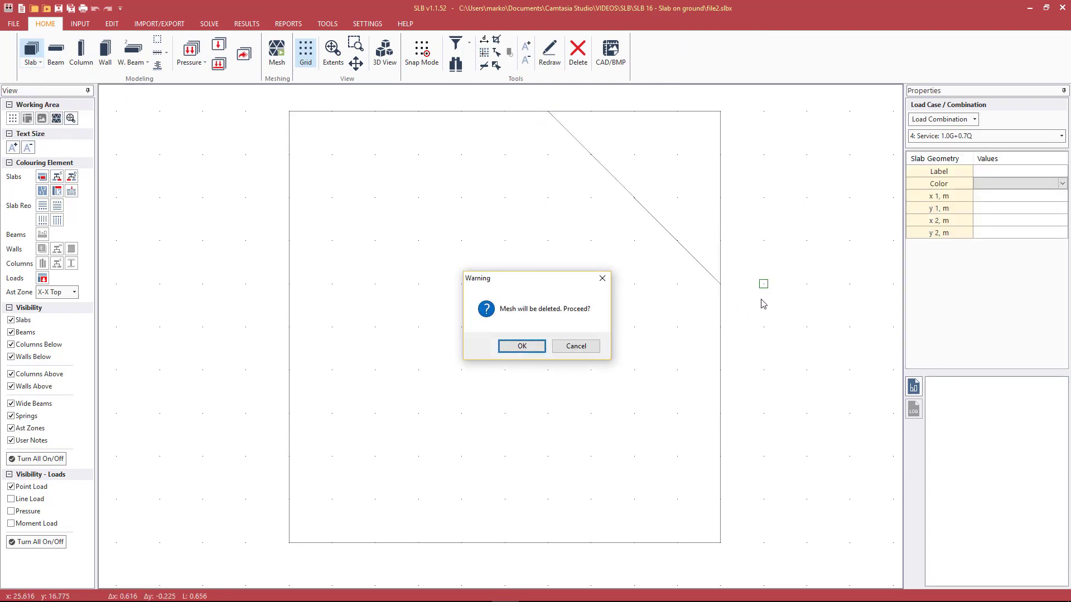
{"action": "key", "text": "Return"}
{"action": "left_click", "coordinate": [720, 413]}
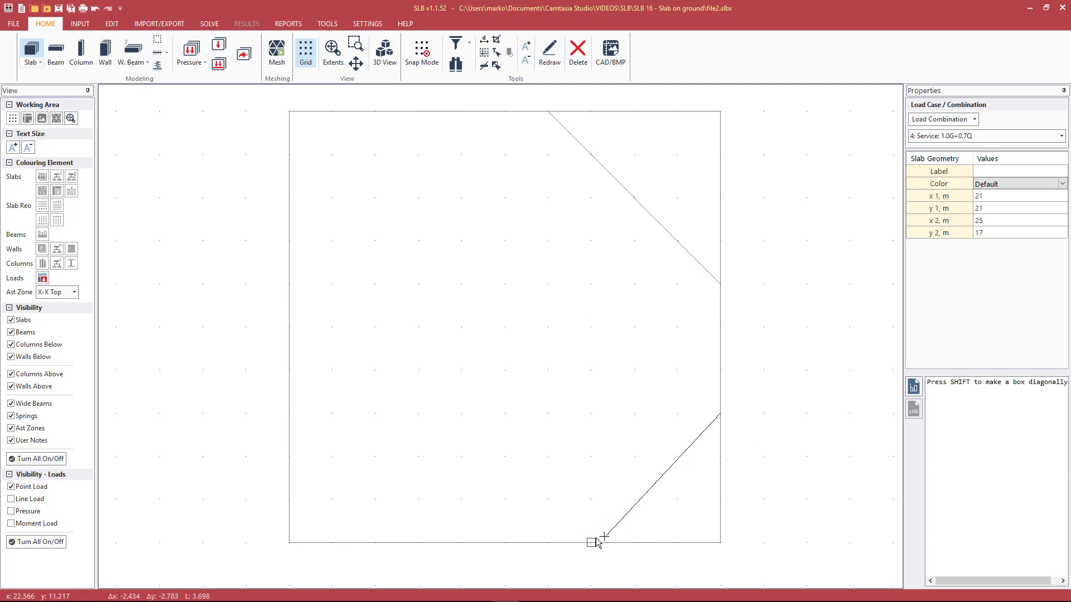
{"action": "left_click", "coordinate": [548, 542]}
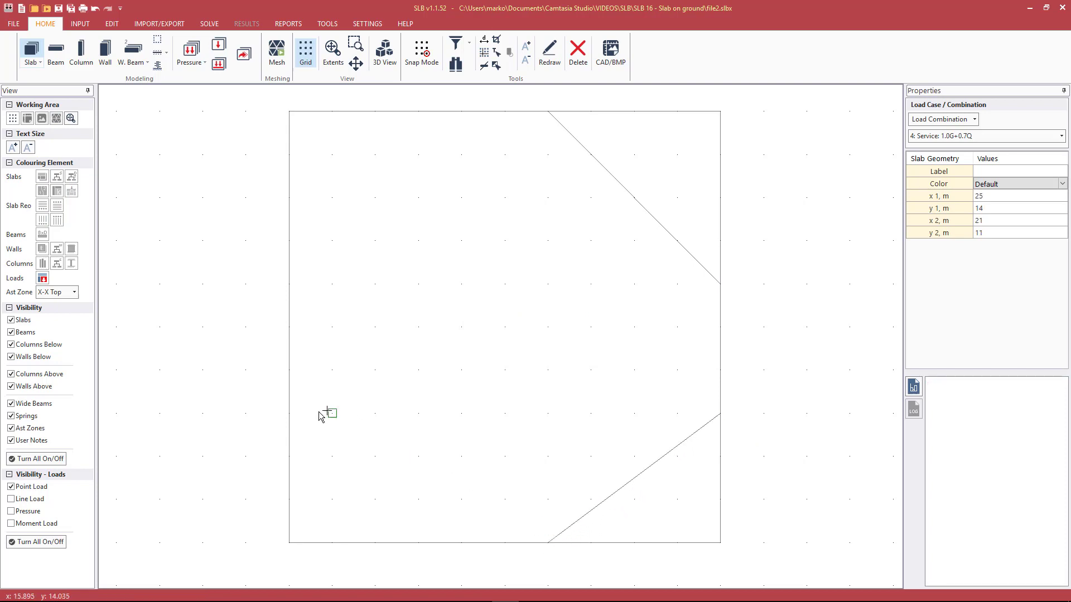
- Draw slab geometry lines cutting off the two left-hand corners, from (15, 15) to (19, 11) and from (15, 17) to (19, 21)
{"action": "left_click", "coordinate": [290, 371]}
{"action": "left_click", "coordinate": [459, 544]}
{"action": "left_click", "coordinate": [459, 543]}
{"action": "left_click", "coordinate": [289, 291]}
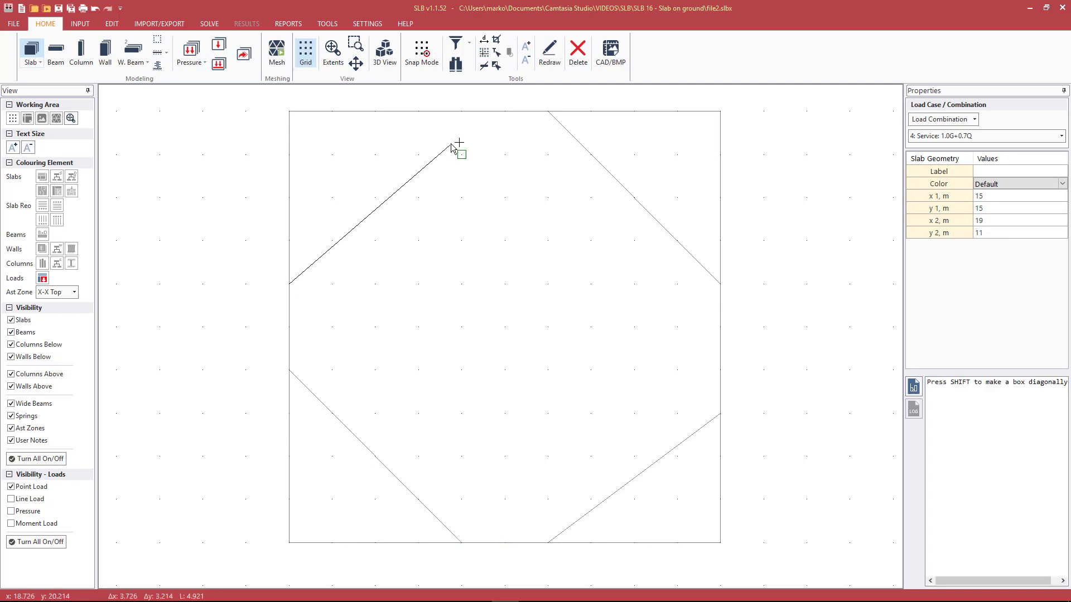
{"action": "left_click", "coordinate": [468, 115]}
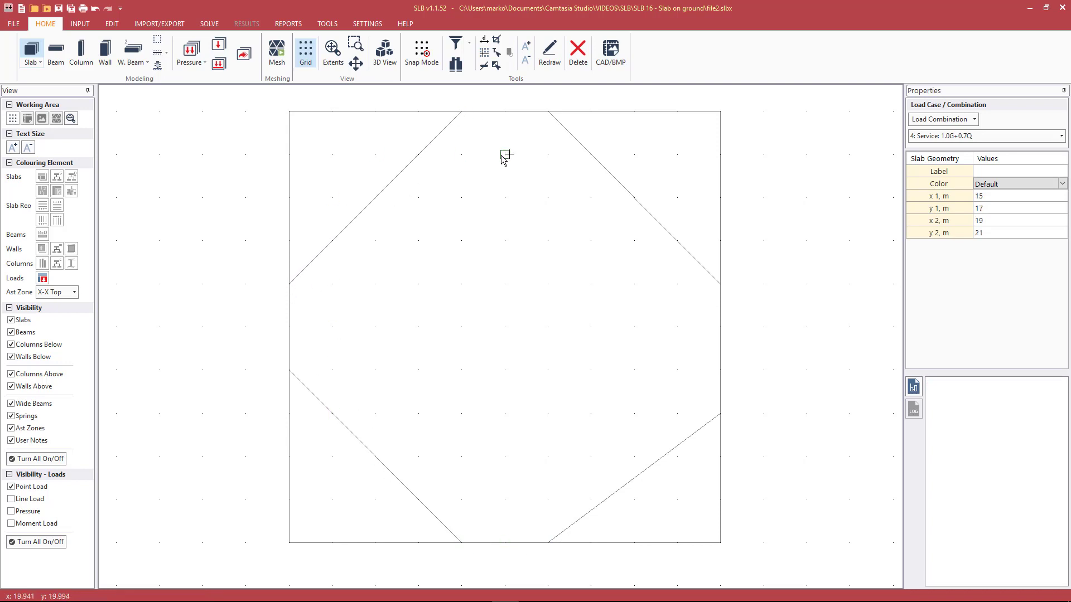
{"action": "key", "text": "Escape"}
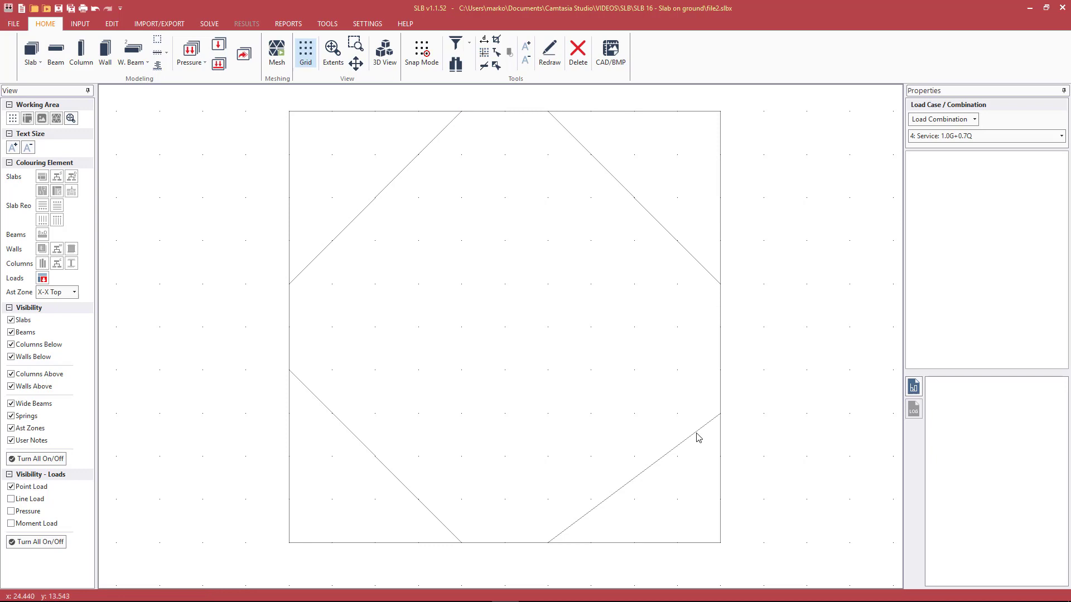
- Move the upper endpoint of the lower-right corner line to x 25 m, y 15 m
{"action": "left_click", "coordinate": [715, 421]}
{"action": "left_click_drag", "start_coordinate": [720, 414], "coordinate": [716, 375]}
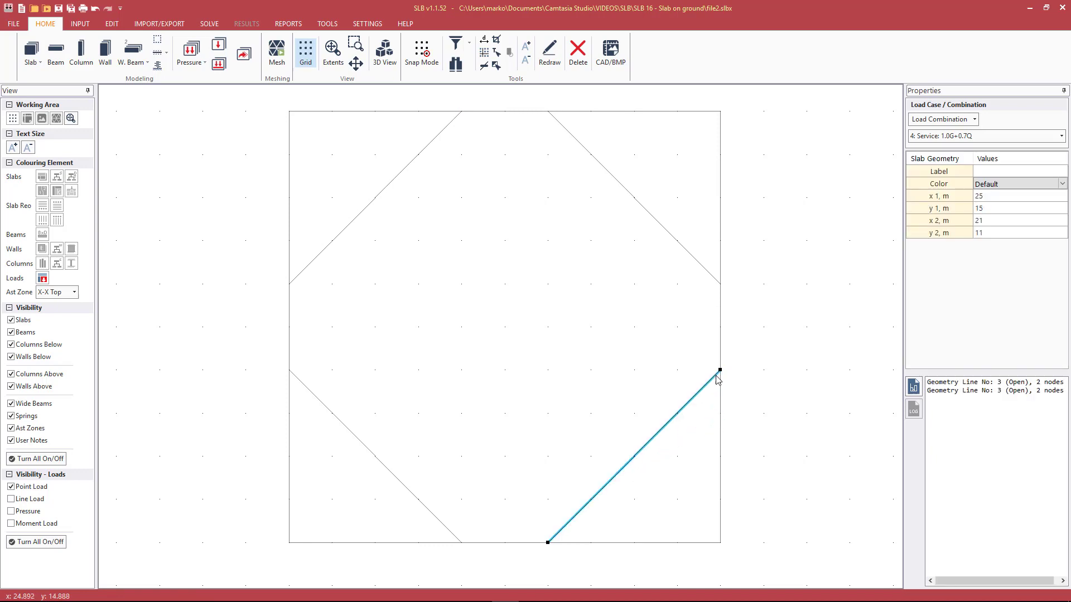
{"action": "key", "text": "Escape"}
- Generate the finite element mesh for the divided slab with a 1.0 m sub-division
{"action": "key", "text": "ctrl+m"}
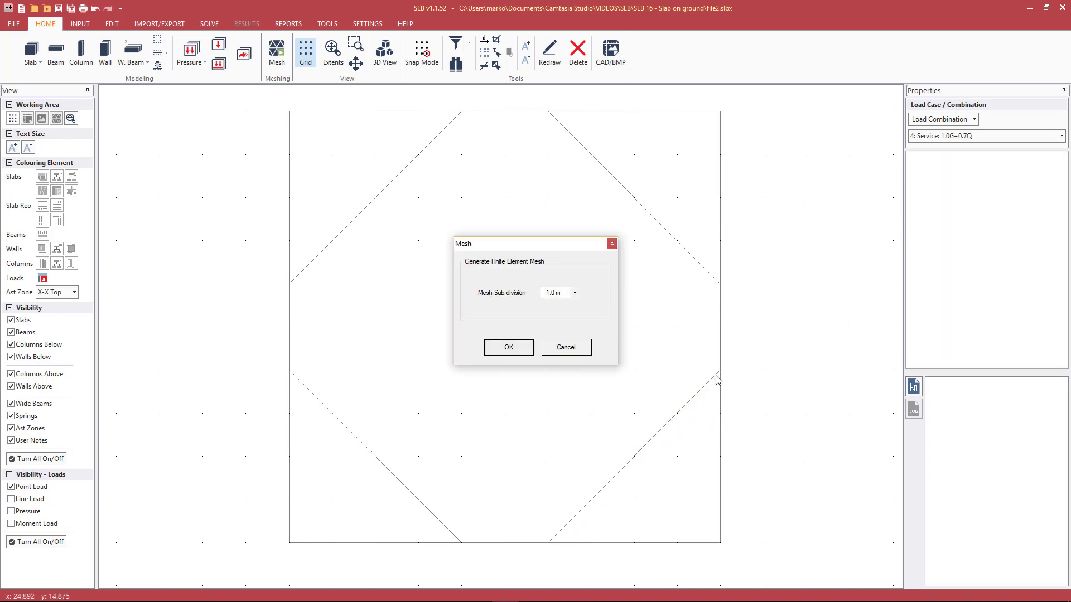
{"action": "key", "text": "Return"}
{"action": "left_click", "coordinate": [636, 386]}
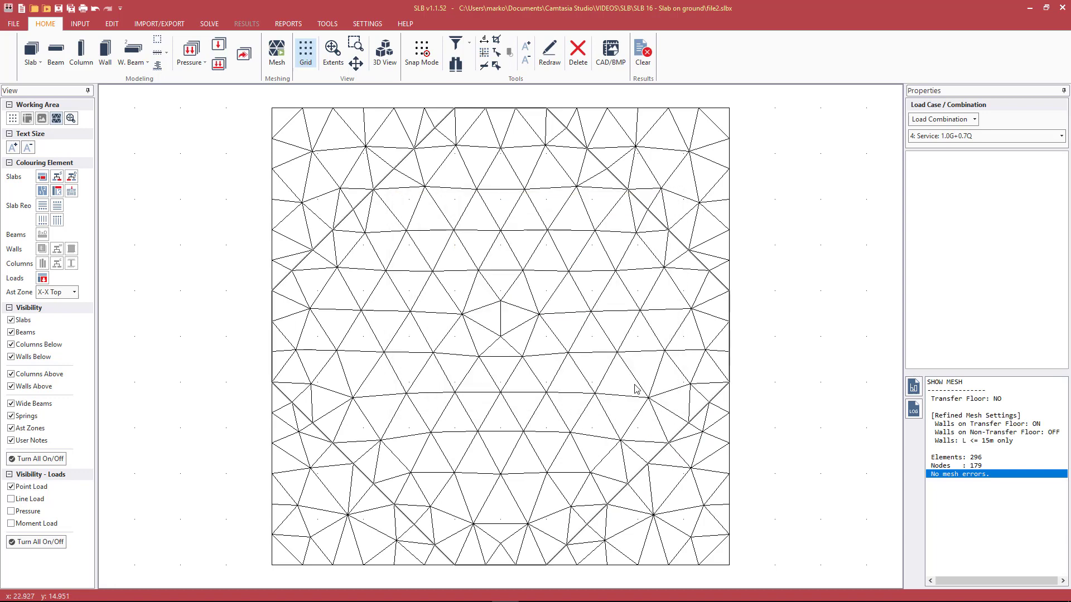
- Set Soil Contact to No for the lower-right and upper-right triangular corner zones of the slab
{"action": "left_click", "coordinate": [647, 489]}
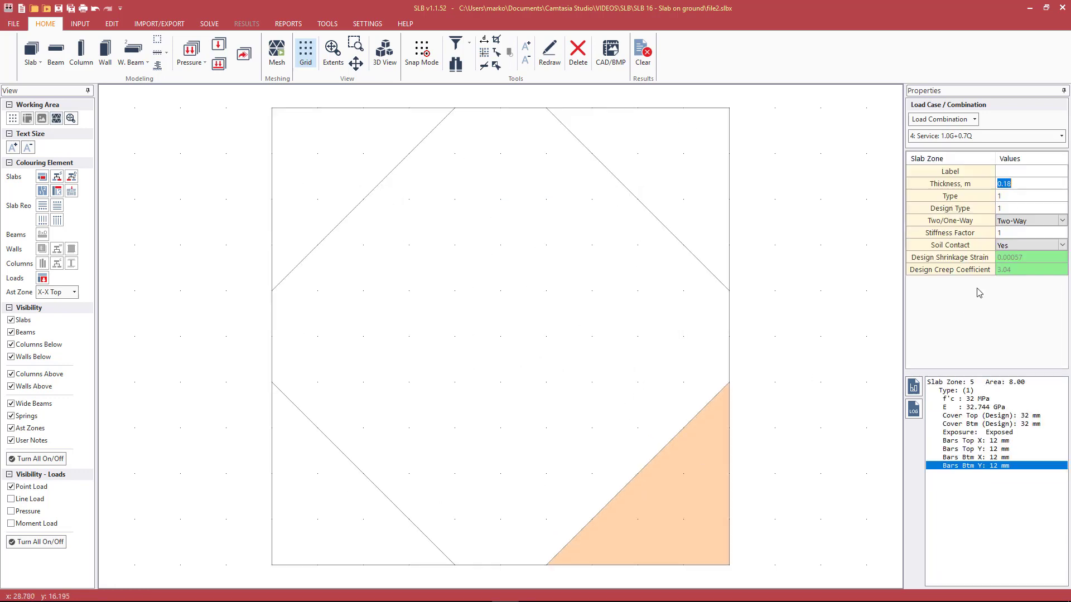
{"action": "left_click", "coordinate": [1004, 245]}
{"action": "left_click", "coordinate": [1004, 245]}
{"action": "left_click", "coordinate": [1005, 266]}
{"action": "left_click", "coordinate": [864, 242]}
{"action": "left_click", "coordinate": [692, 206]}
{"action": "left_click", "coordinate": [1004, 245]}
{"action": "left_click", "coordinate": [1004, 245]}
{"action": "left_click", "coordinate": [1014, 268]}
{"action": "left_click", "coordinate": [835, 255]}
- Set Soil Contact to No for the upper-left and lower-left corner zones and colour the slabs by soil contact
{"action": "left_click", "coordinate": [330, 179]}
{"action": "left_click", "coordinate": [1046, 248]}
{"action": "left_click", "coordinate": [1046, 251]}
{"action": "left_click", "coordinate": [1019, 261]}
{"action": "left_click", "coordinate": [827, 241]}
{"action": "left_click", "coordinate": [316, 502]}
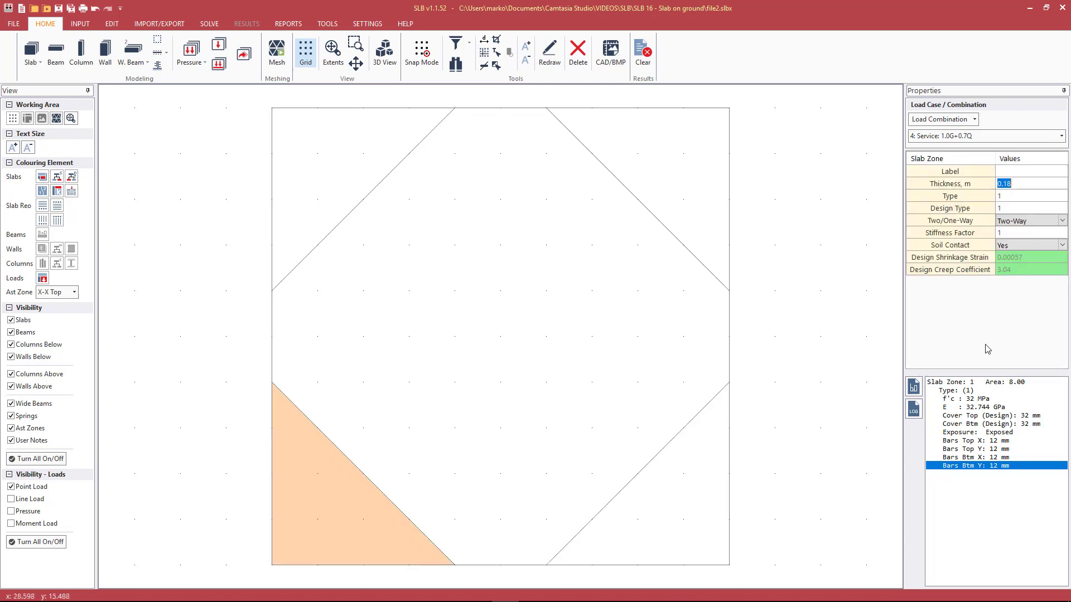
{"action": "left_click", "coordinate": [1020, 245]}
{"action": "left_click", "coordinate": [1021, 246]}
{"action": "left_click", "coordinate": [1021, 268]}
{"action": "left_click", "coordinate": [852, 257]}
{"action": "left_click", "coordinate": [71, 191]}
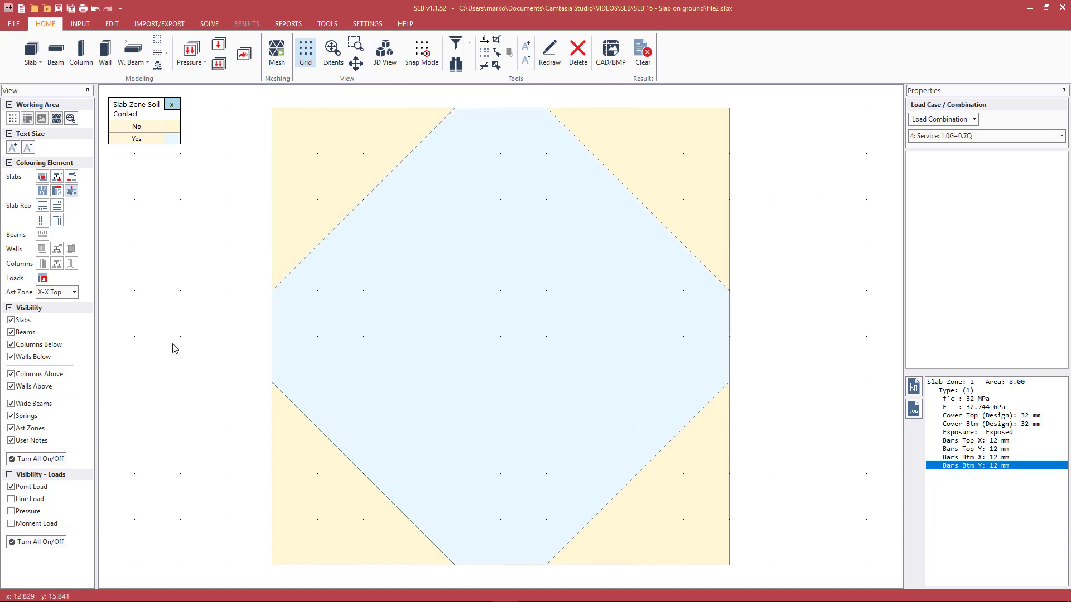
- Analyse and design the partially supported slab, accepting no moment relaxation, and display its soil pressure
{"action": "key", "text": "F5"}
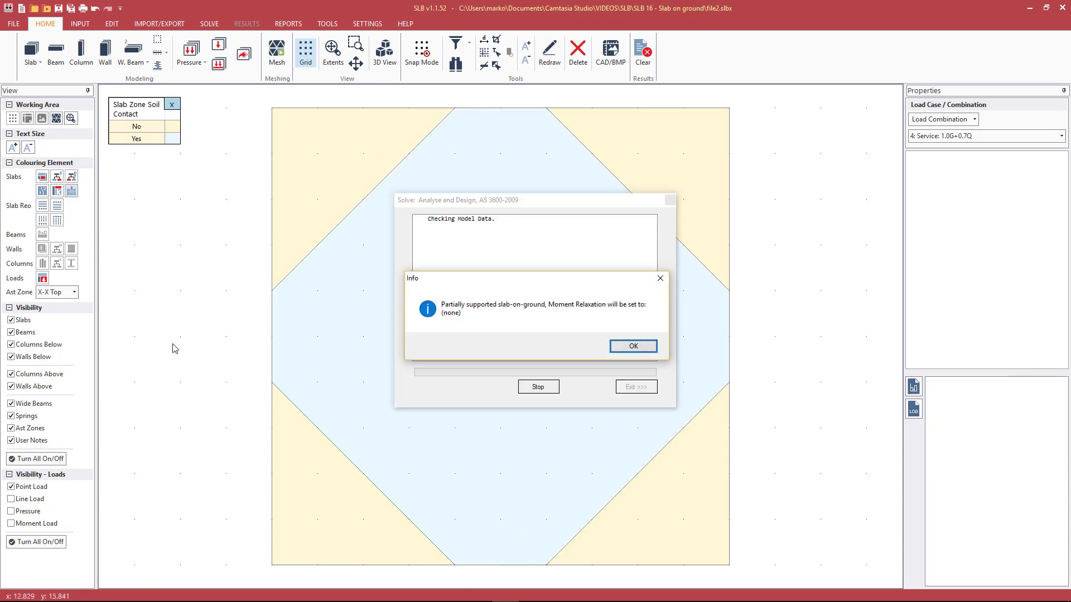
{"action": "left_click", "coordinate": [625, 354]}
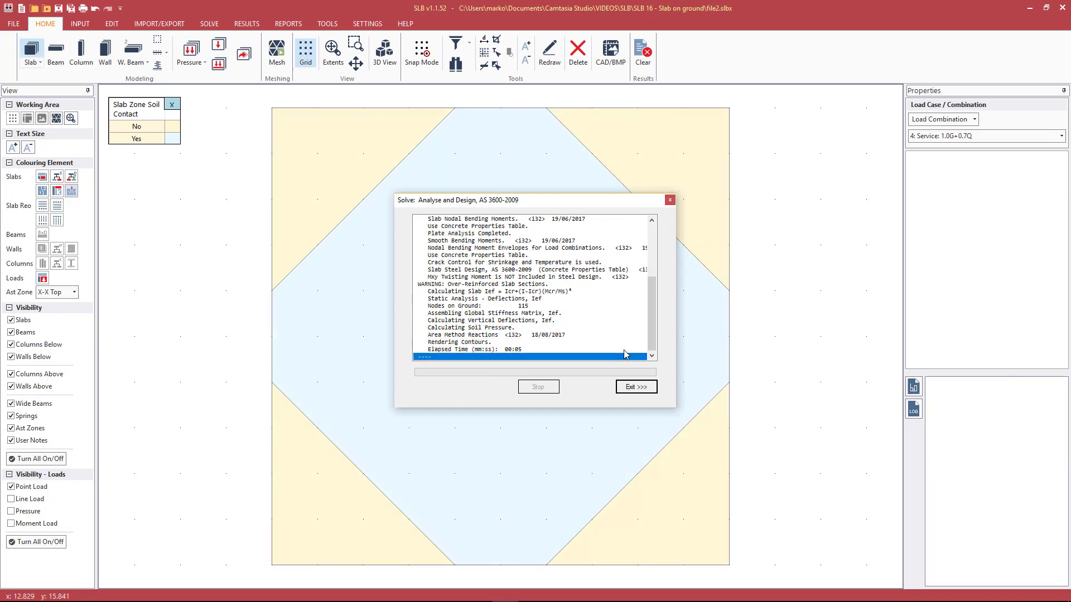
{"action": "left_click", "coordinate": [629, 394]}
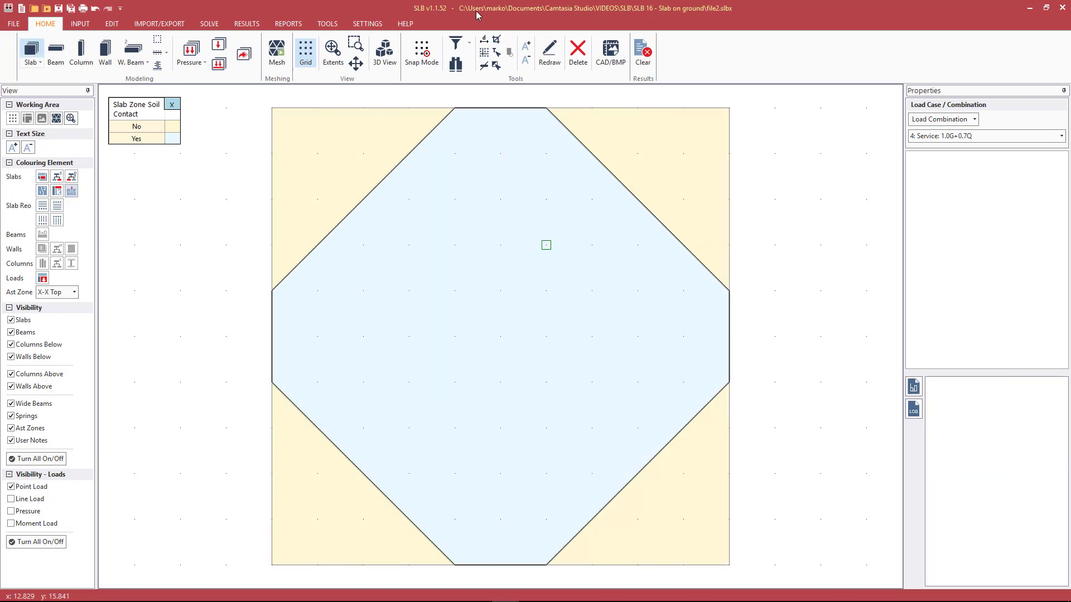
{"action": "left_click", "coordinate": [245, 24]}
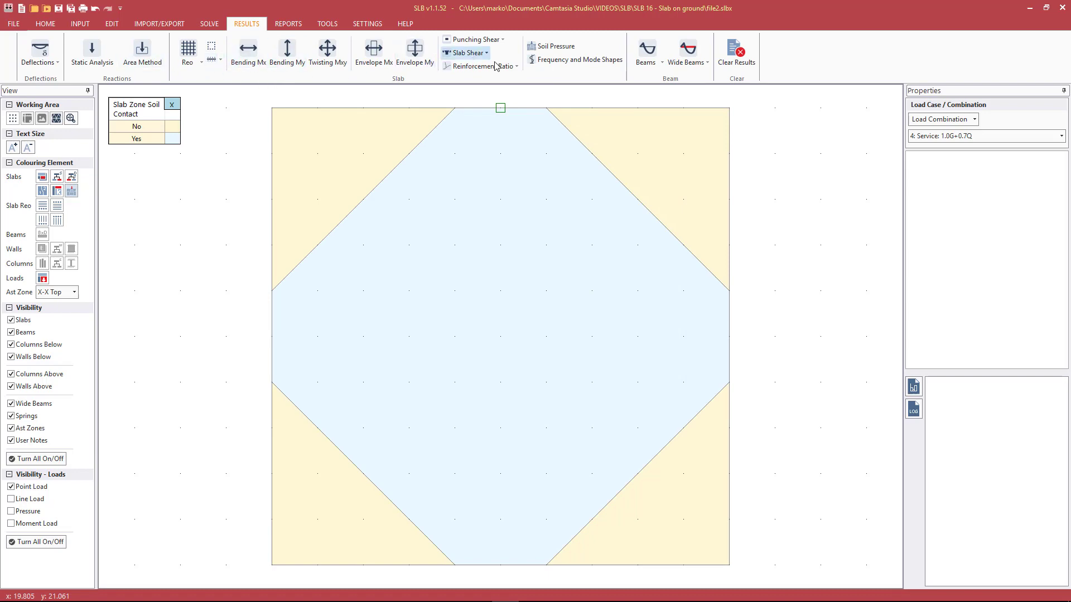
{"action": "left_click", "coordinate": [551, 46]}
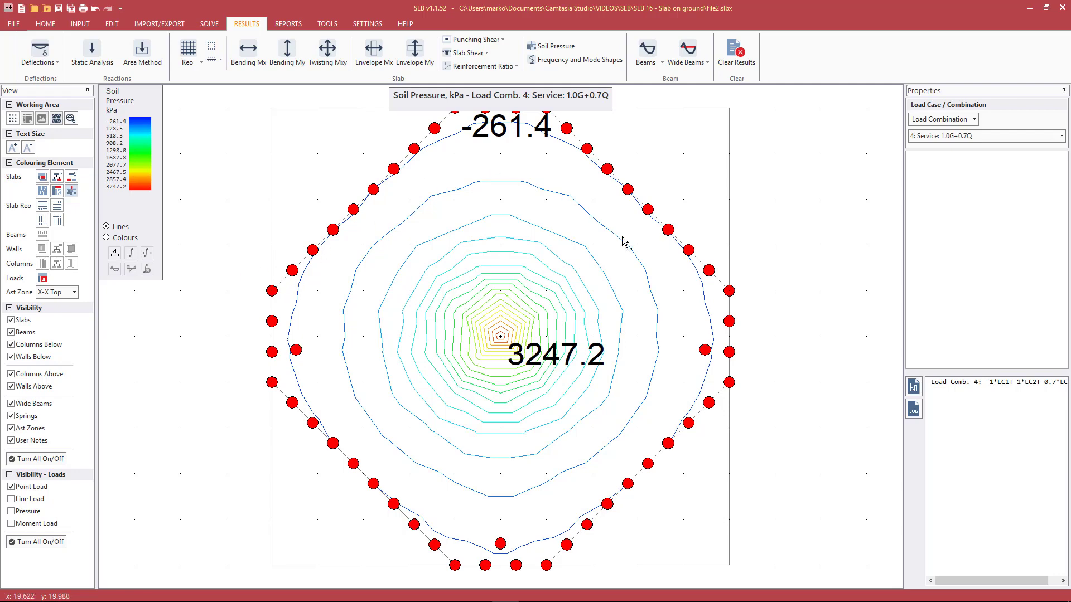
- Read the soil pressure at two marked points on the upper-left contact boundary and at points inside the upper corner zones
{"action": "scroll", "coordinate": [644, 224], "scroll_direction": "down", "scroll_amount": 1}
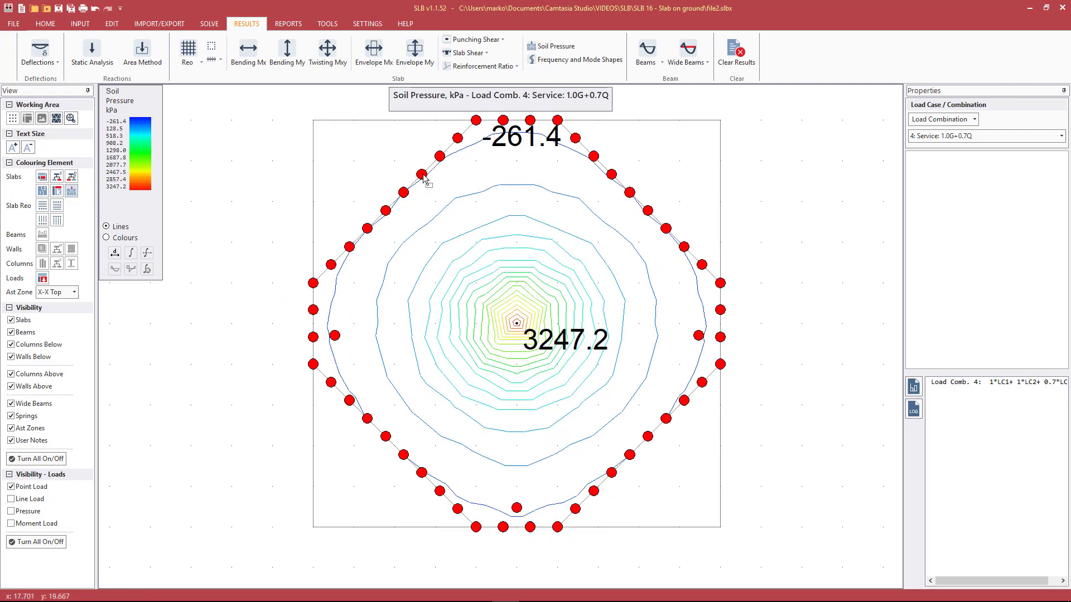
{"action": "left_click", "coordinate": [421, 175]}
{"action": "left_click", "coordinate": [404, 192]}
{"action": "left_click", "coordinate": [349, 159]}
{"action": "left_click", "coordinate": [636, 154]}
{"action": "left_click", "coordinate": [684, 158]}
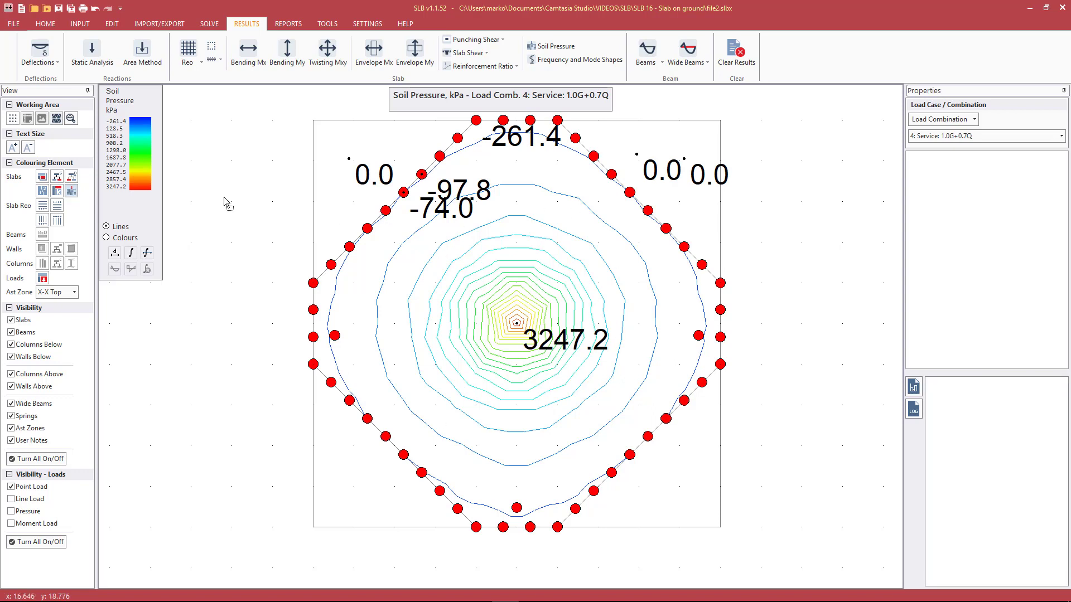
- Open the material properties and move the dialog aside to review the slab's concrete and steel settings
{"action": "left_click", "coordinate": [80, 25]}
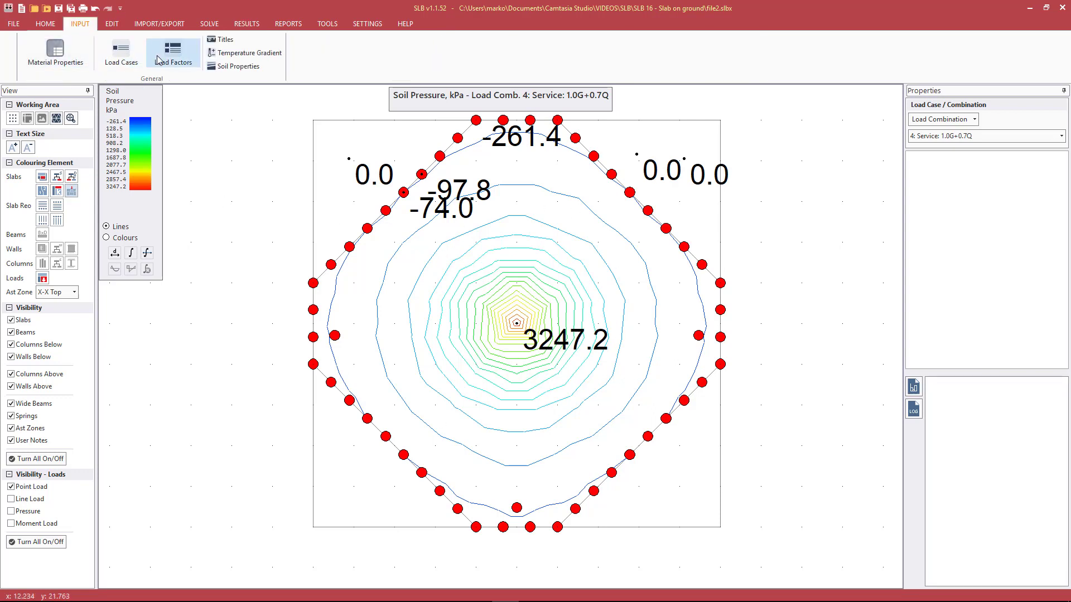
{"action": "left_click", "coordinate": [48, 58]}
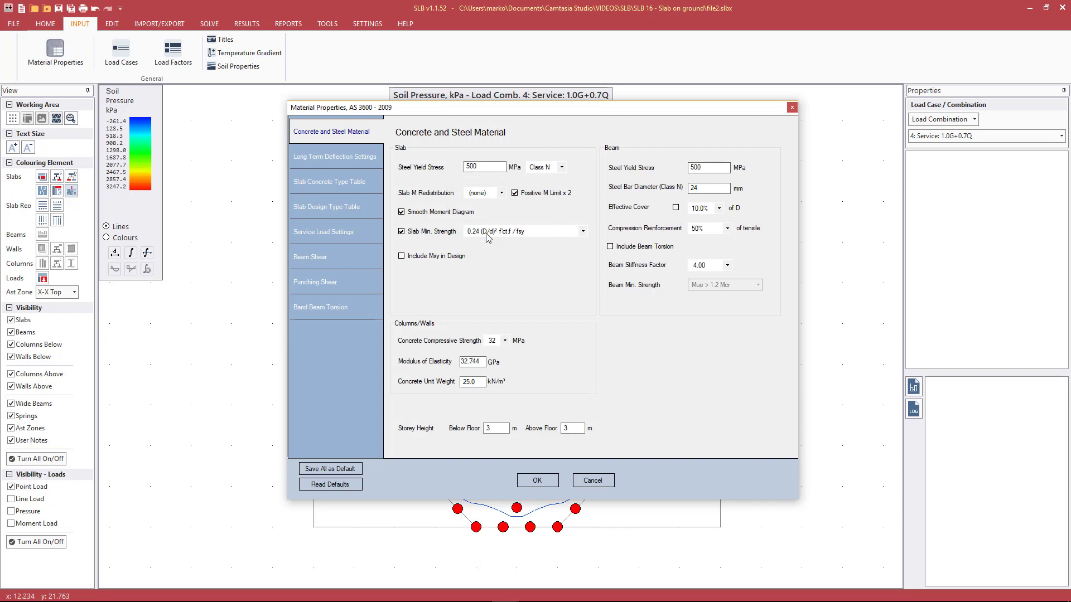
{"action": "left_click_drag", "start_coordinate": [600, 114], "coordinate": [759, 117]}
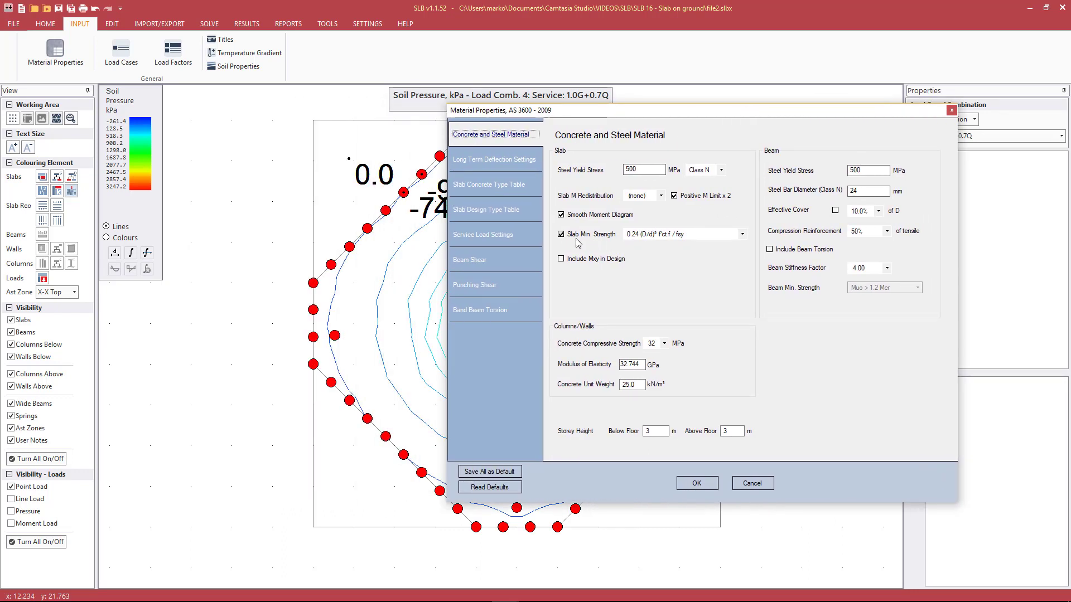